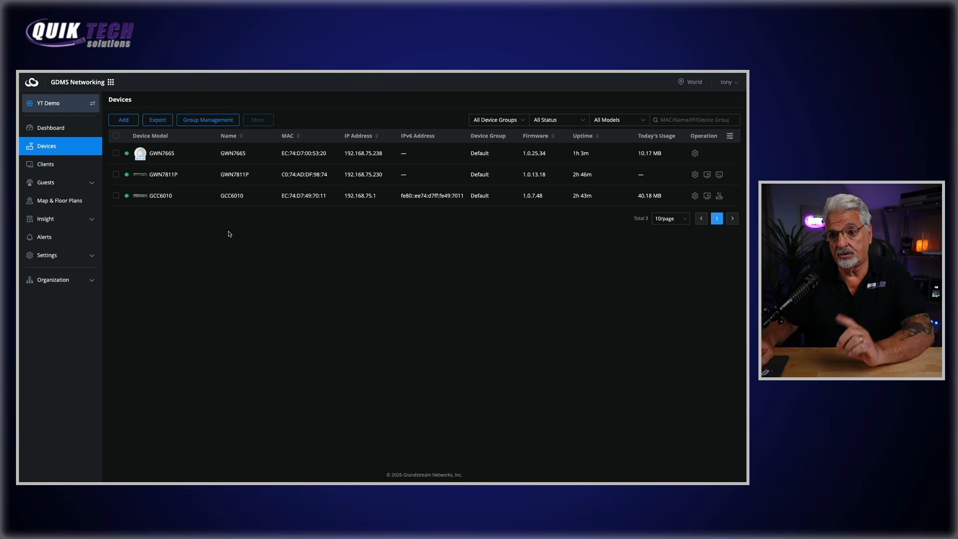
Start a new LAN named Guest with gateway GCC6010 at 10.10.20.1/24
{"action": "left_click", "coordinate": [92, 255]}
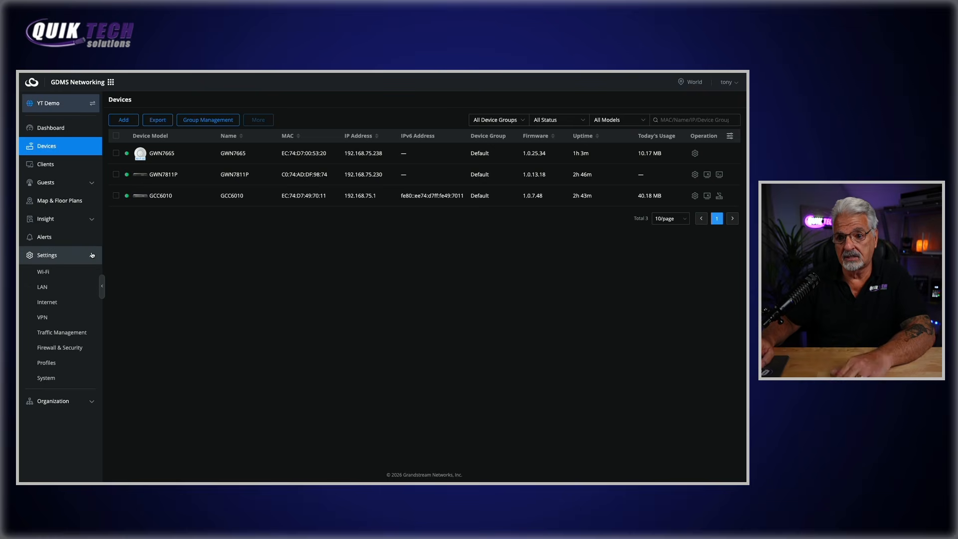
{"action": "left_click", "coordinate": [58, 289]}
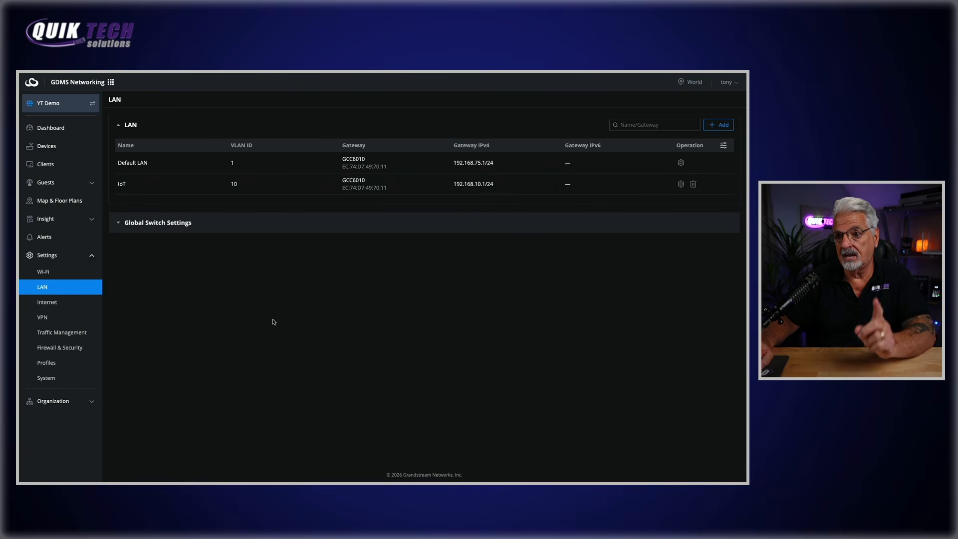
{"action": "left_click", "coordinate": [720, 126]}
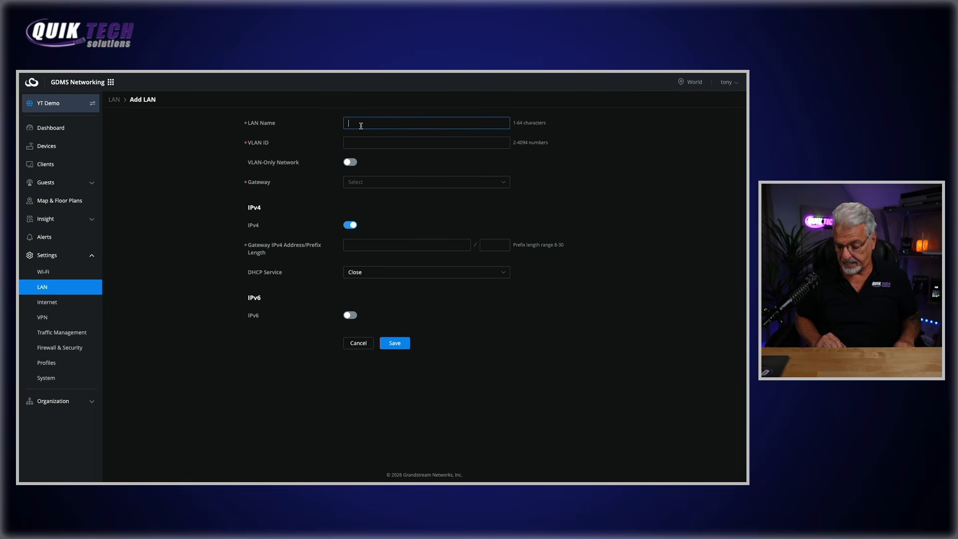
{"action": "type", "text": "Gues"}
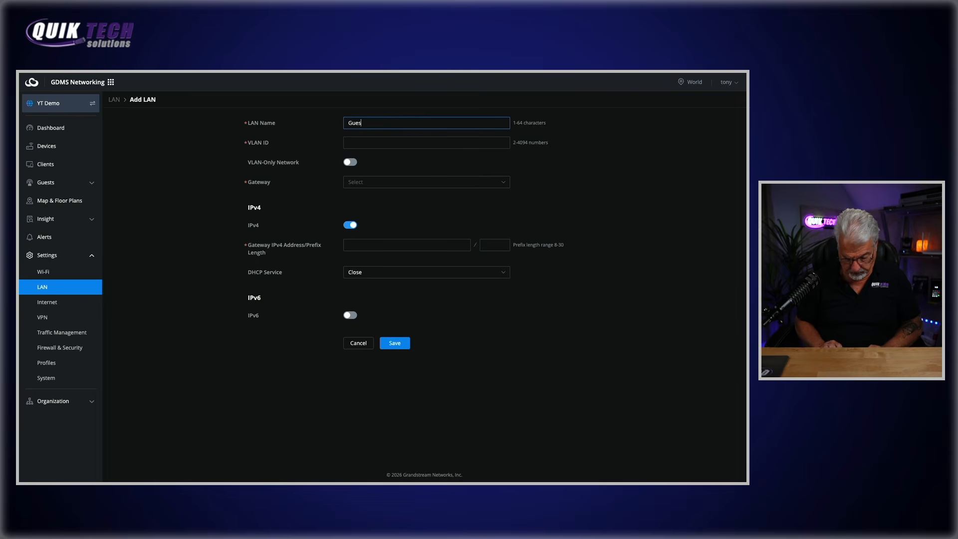
{"action": "type", "text": "t"}
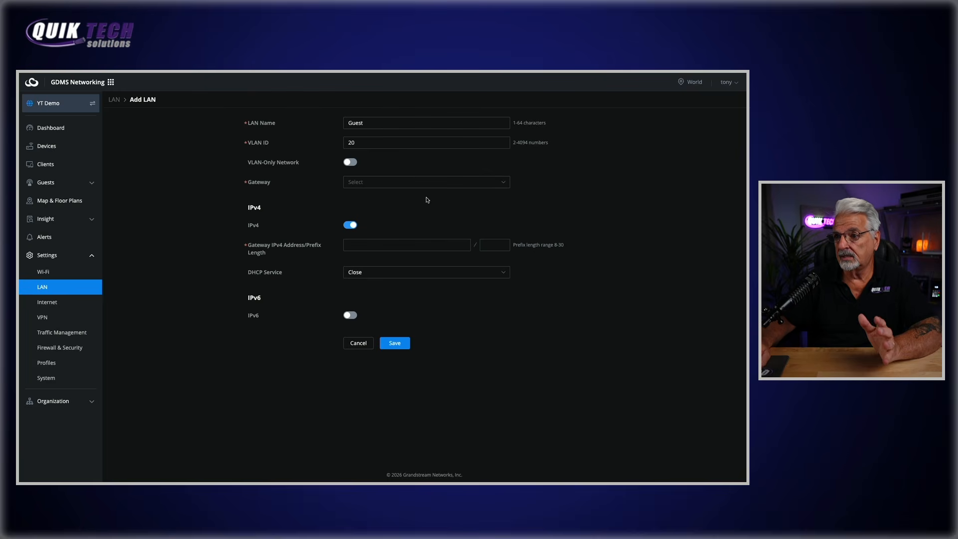
{"action": "left_click", "coordinate": [502, 184]}
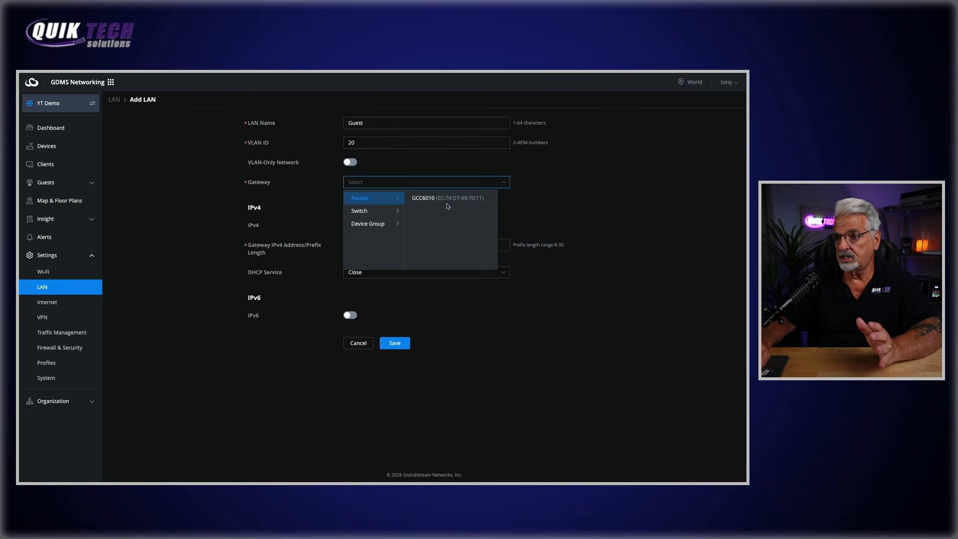
{"action": "left_click", "coordinate": [430, 198]}
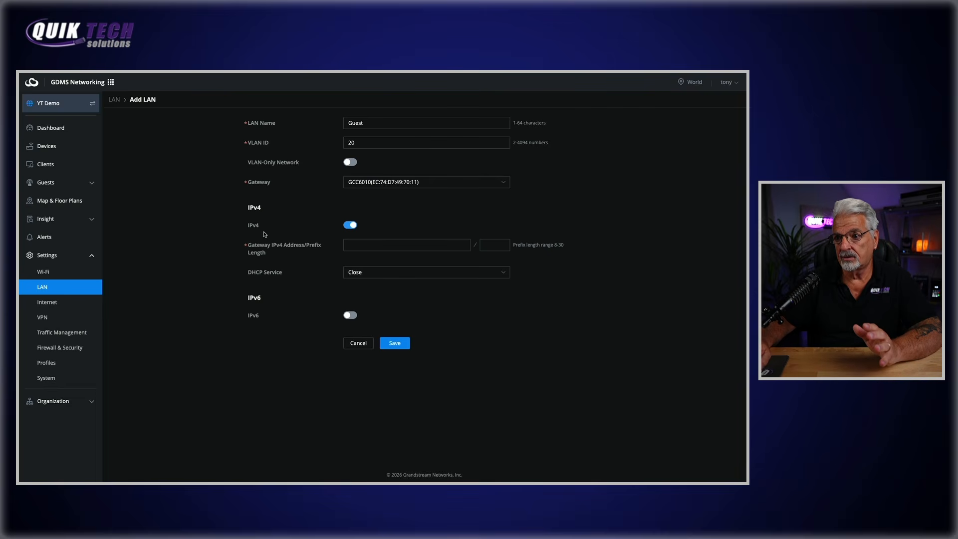
{"action": "left_click", "coordinate": [363, 245]}
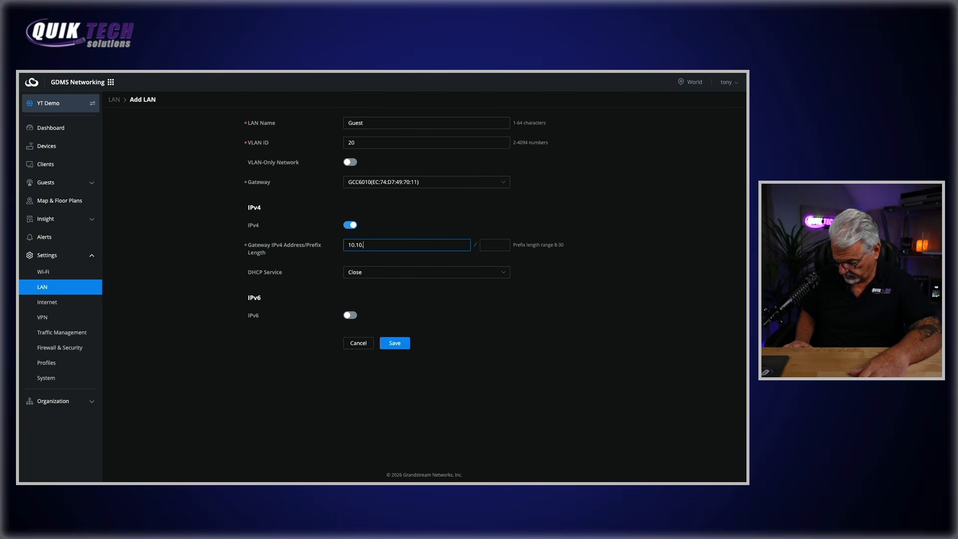
{"action": "type", "text": "10.10.20.1"}
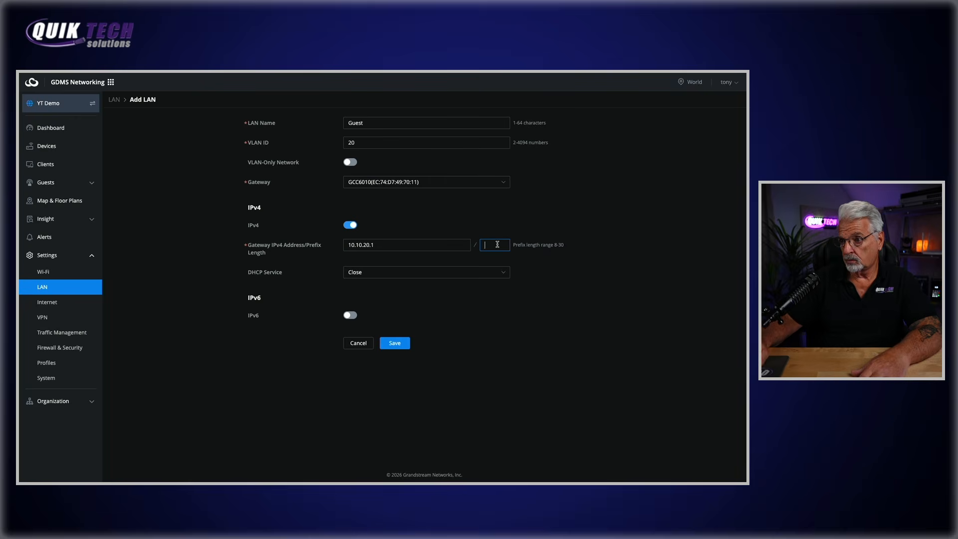
{"action": "type", "text": "24"}
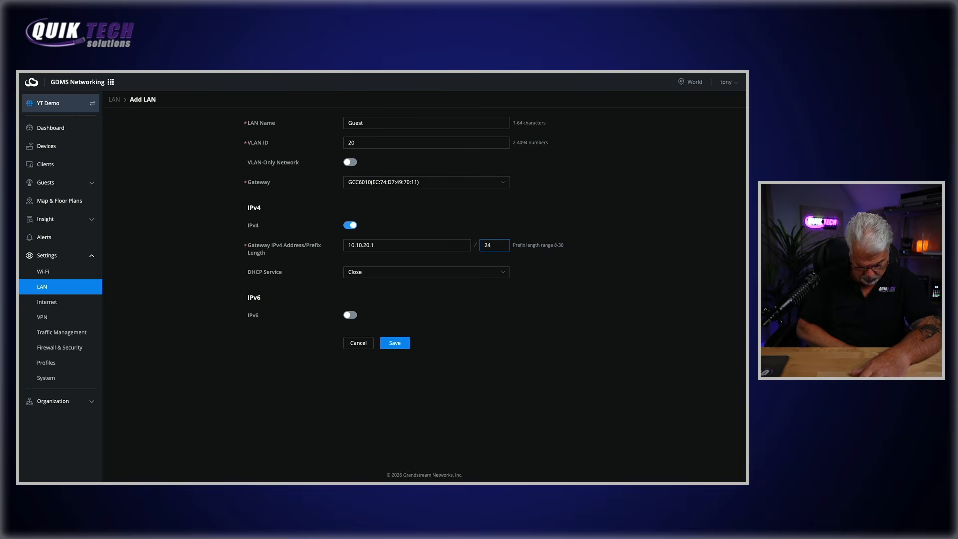
{"action": "key", "text": "Tab"}
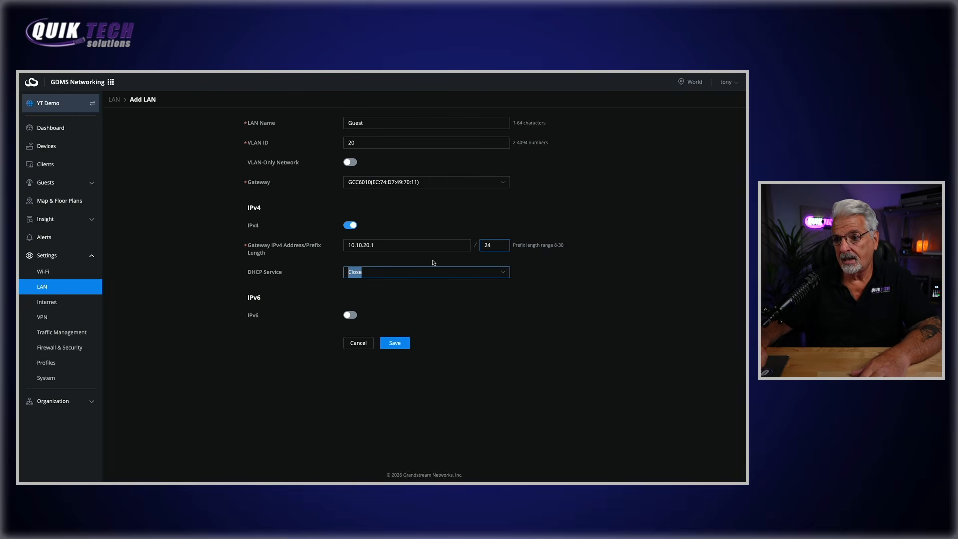
Enable the DHCP server with an address pool of 10.10.20.50 to 10.10.20.100
{"action": "left_click", "coordinate": [499, 276]}
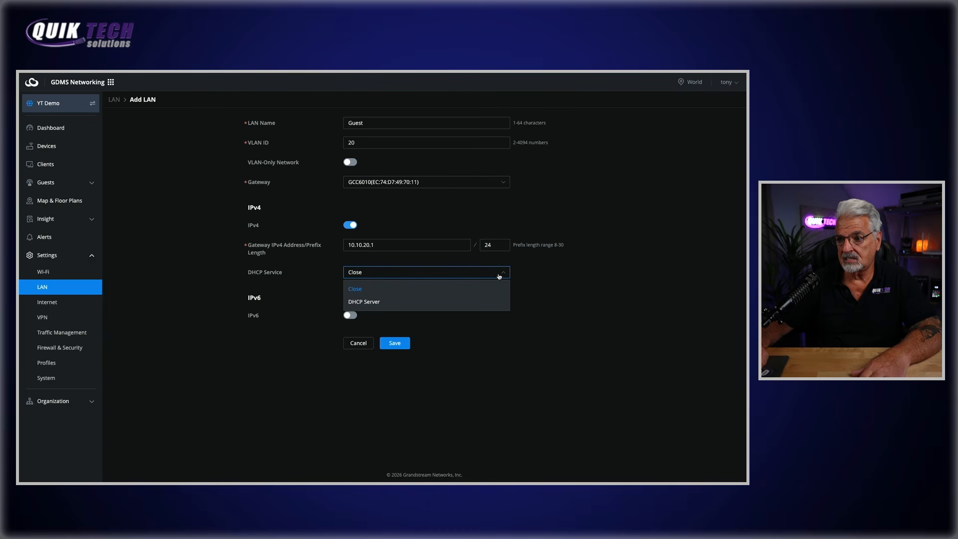
{"action": "left_click", "coordinate": [378, 302]}
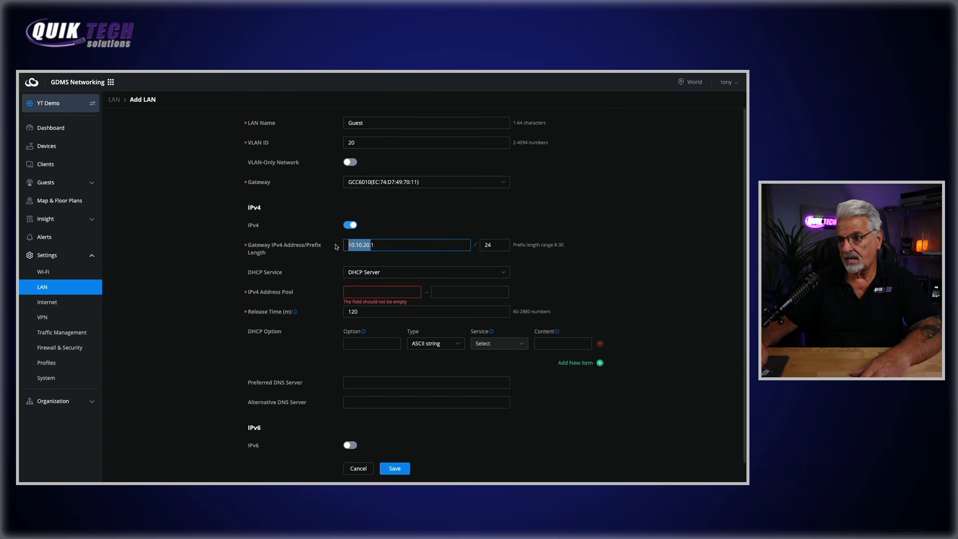
{"action": "right_click", "coordinate": [357, 243]}
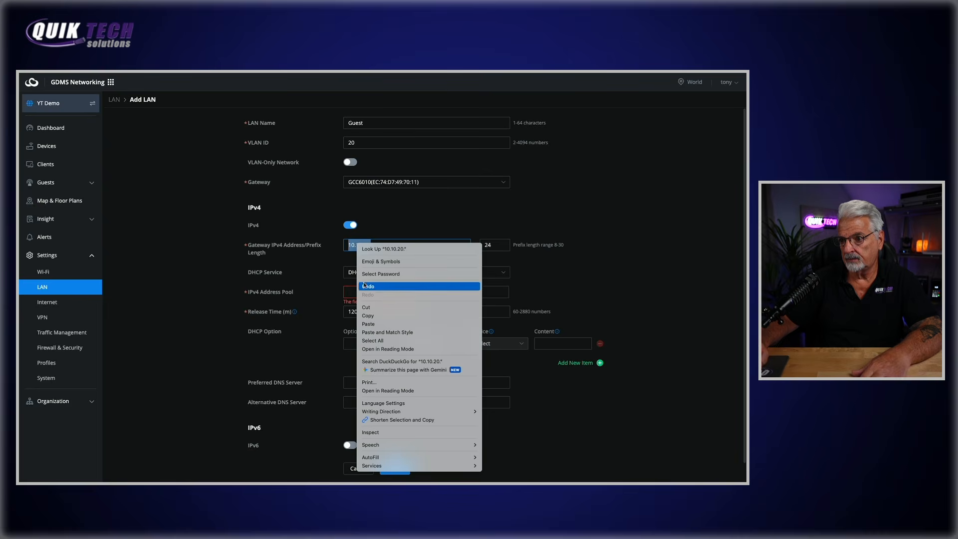
{"action": "left_click", "coordinate": [368, 315]}
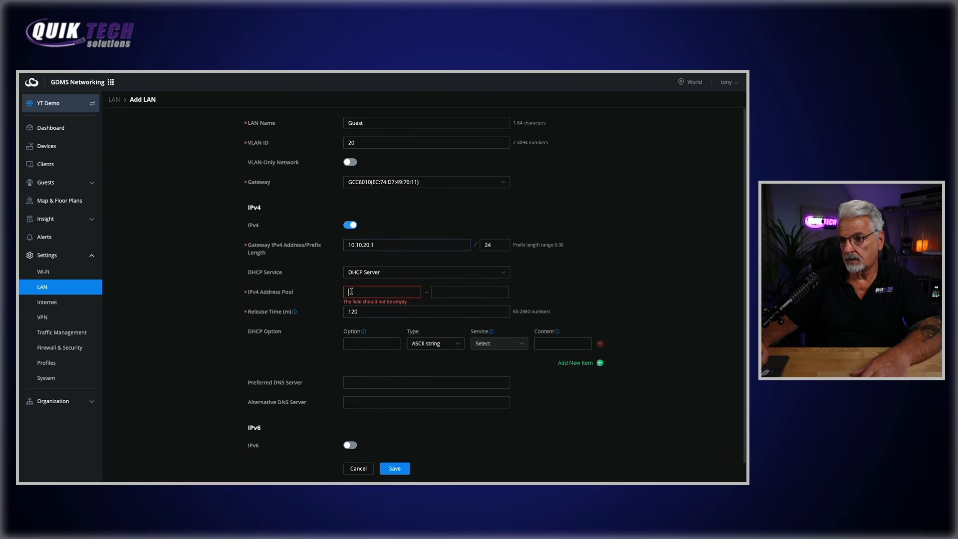
{"action": "right_click", "coordinate": [350, 292]}
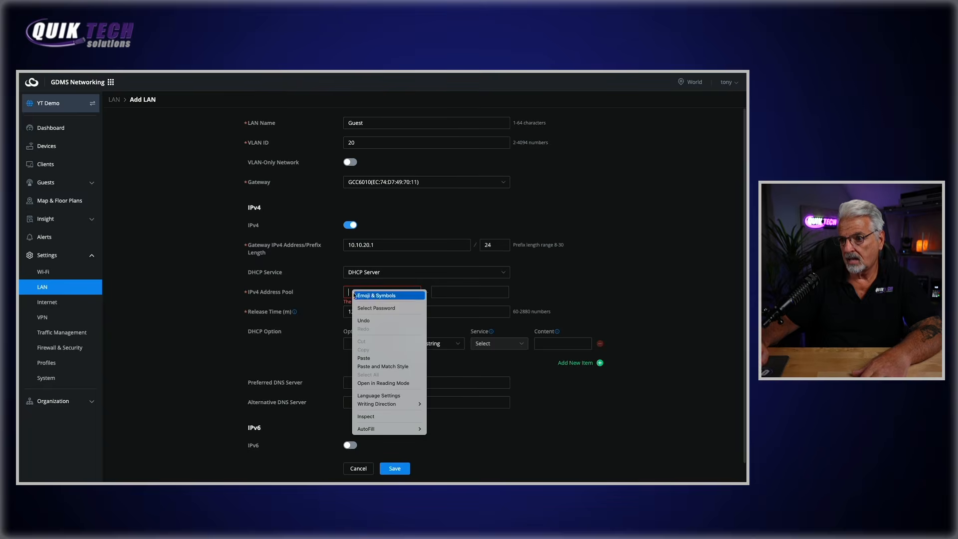
{"action": "left_click", "coordinate": [364, 358]}
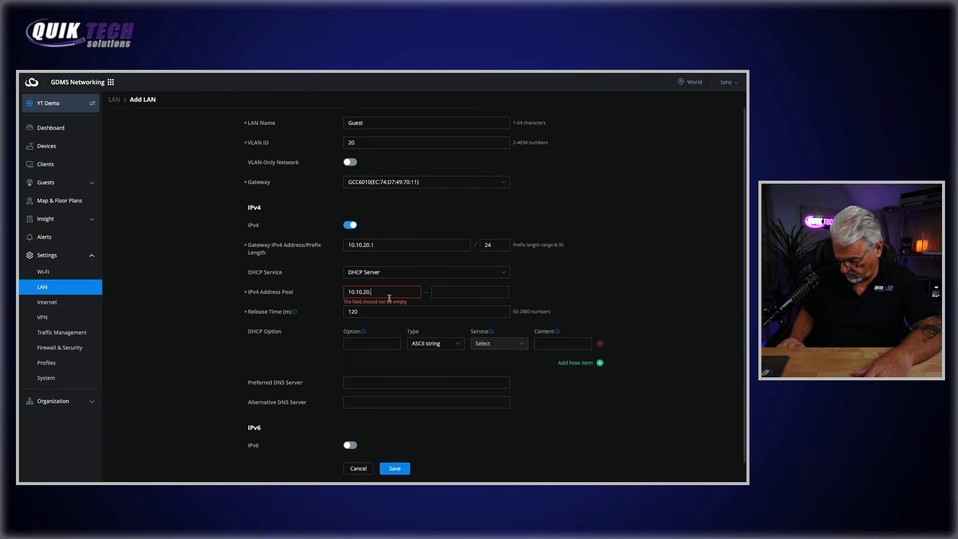
{"action": "key", "text": "Tab"}
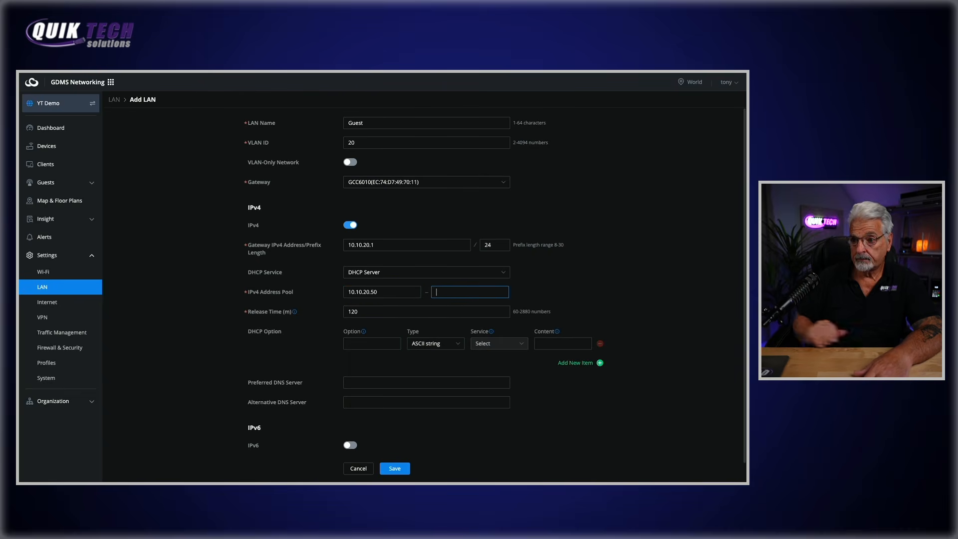
{"action": "right_click", "coordinate": [437, 295]}
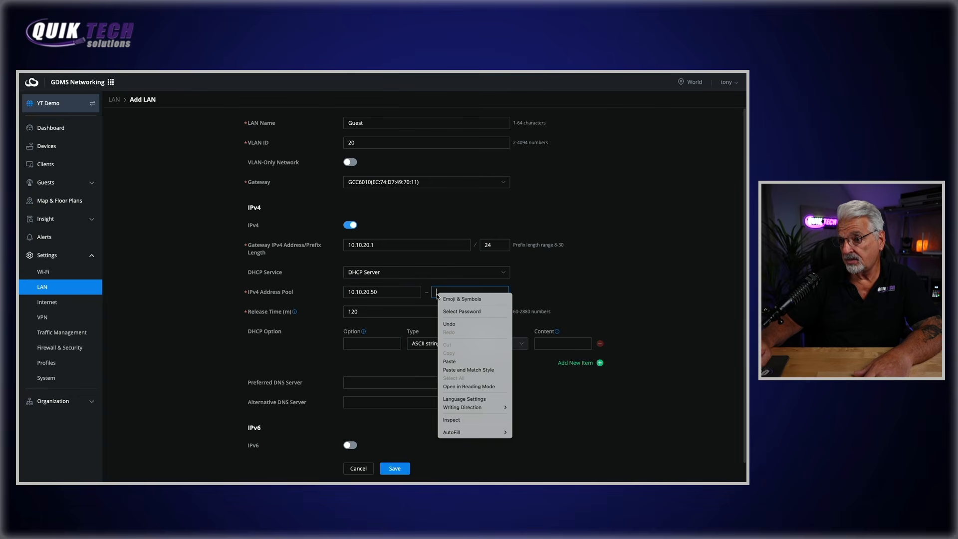
{"action": "left_click", "coordinate": [464, 360]}
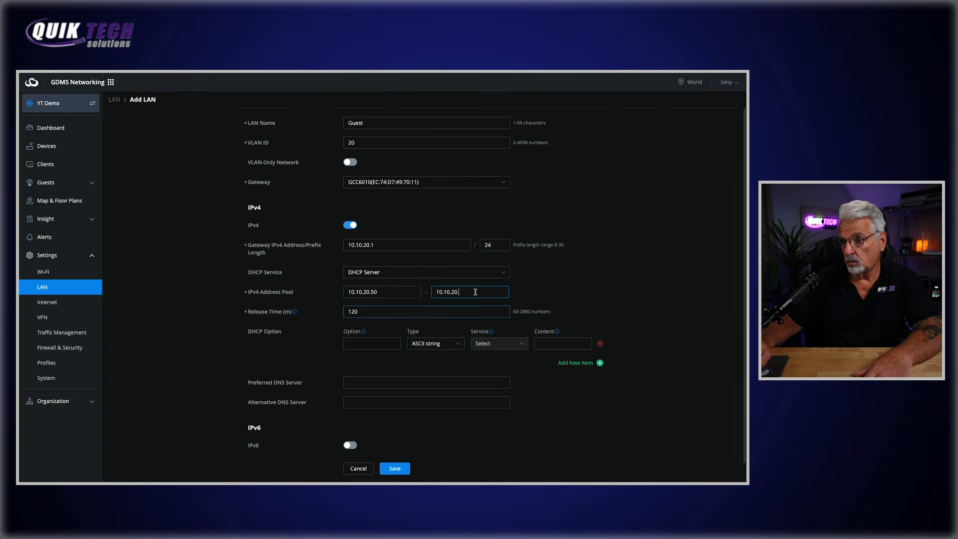
{"action": "type", "text": "100"}
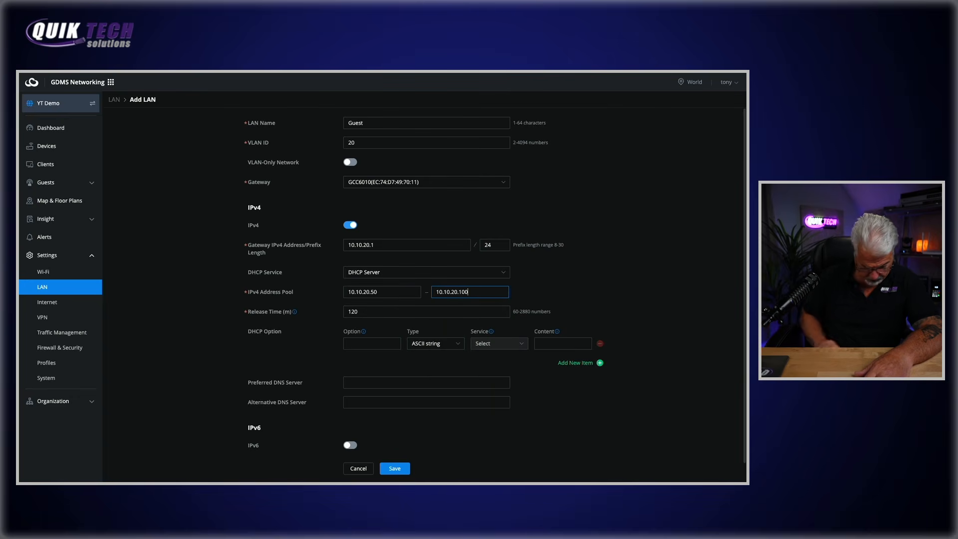
Set DNS servers 10.10.20.1 and 1.1.1.1, then save the Guest LAN
{"action": "mouse_move", "coordinate": [294, 311]}
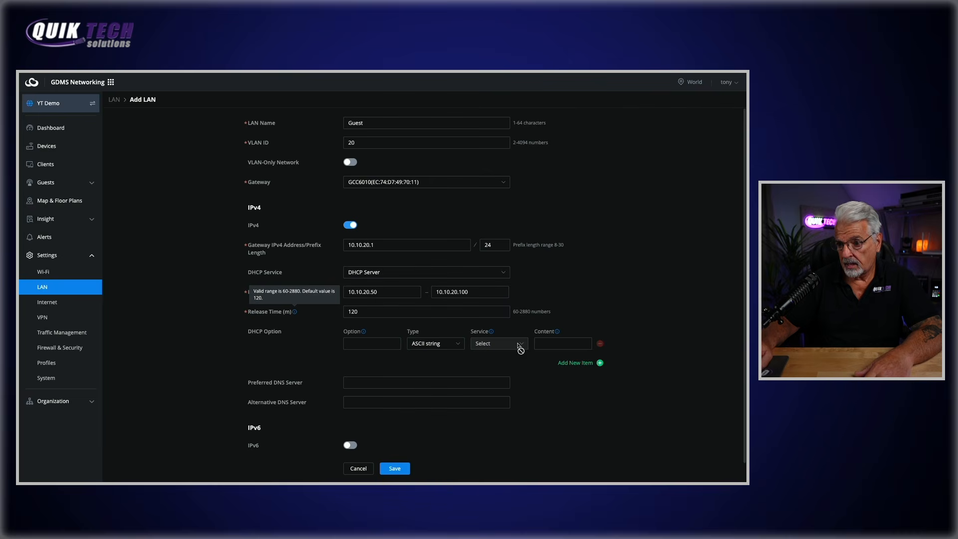
{"action": "right_click", "coordinate": [371, 385]}
{"action": "left_click", "coordinate": [384, 402]}
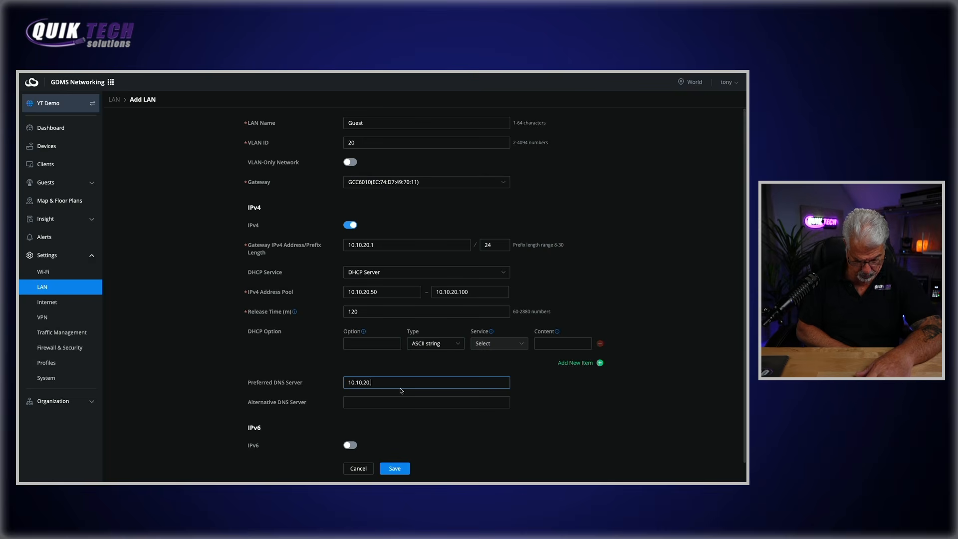
{"action": "type", "text": "1"}
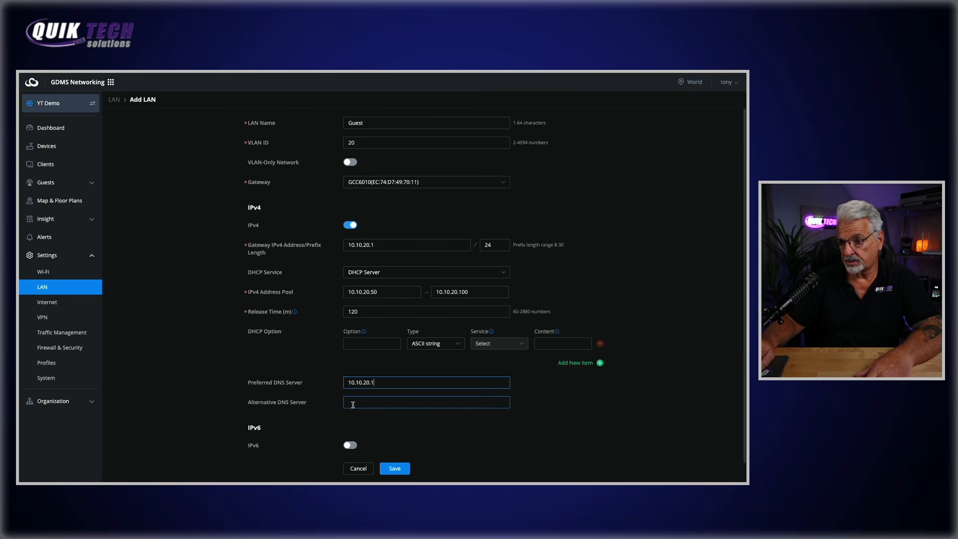
{"action": "left_click", "coordinate": [352, 404]}
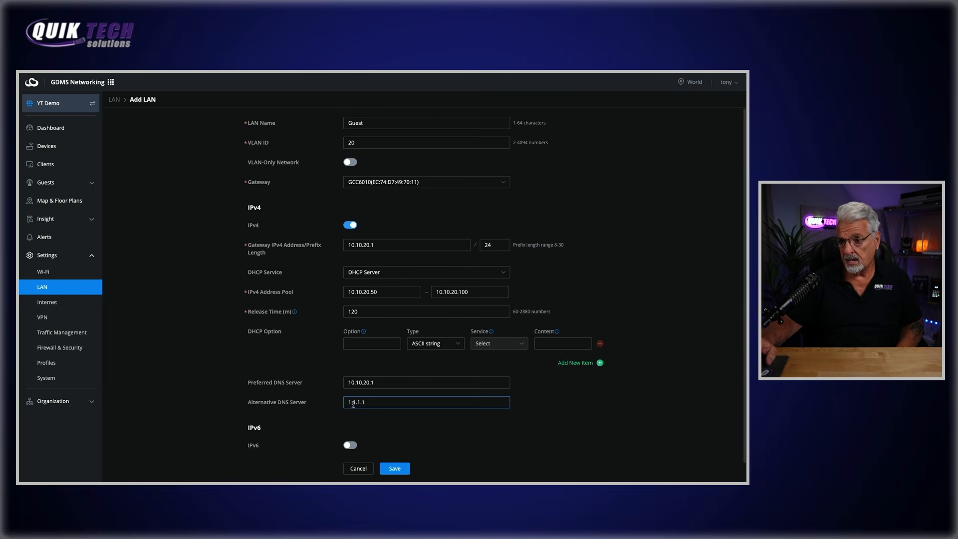
{"action": "left_click", "coordinate": [394, 468]}
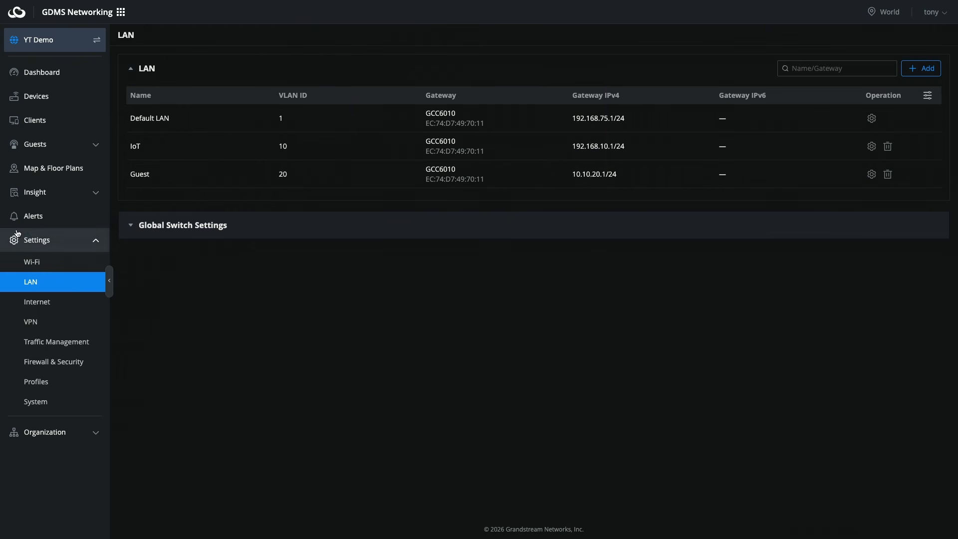
Under Profiles > PPSK, create a PPSK group named Wi-Fi
{"action": "left_click", "coordinate": [33, 382]}
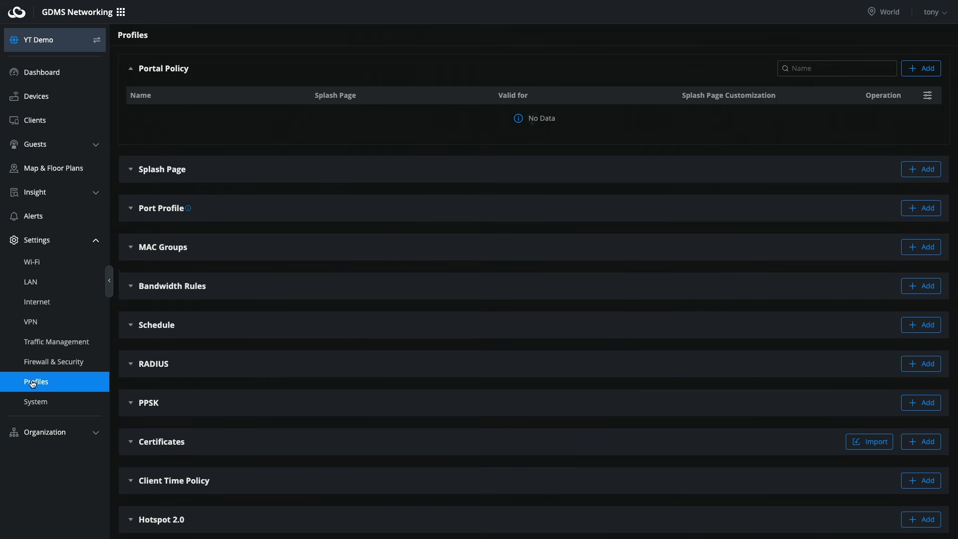
{"action": "scroll", "coordinate": [191, 379], "scroll_direction": "down", "scroll_amount": 1}
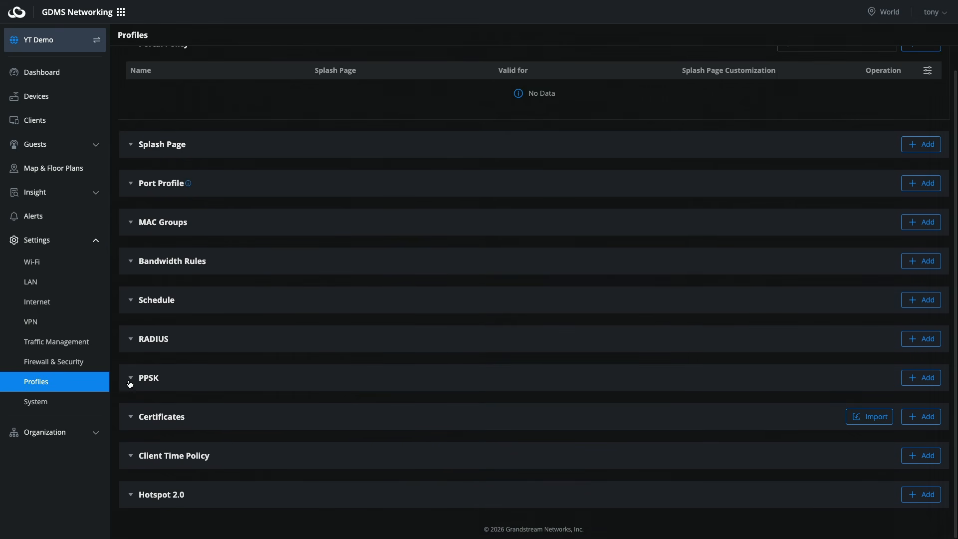
{"action": "left_click", "coordinate": [131, 379]}
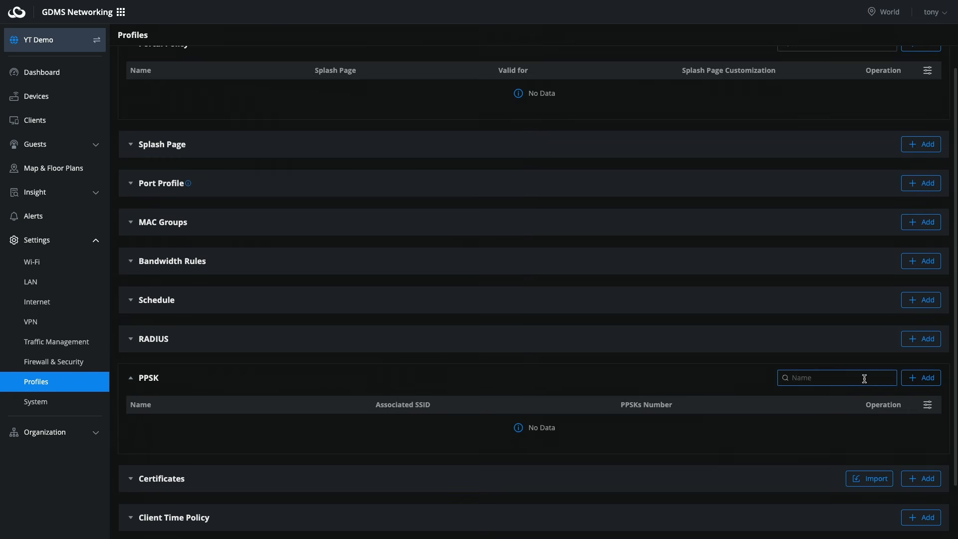
{"action": "left_click", "coordinate": [922, 380]}
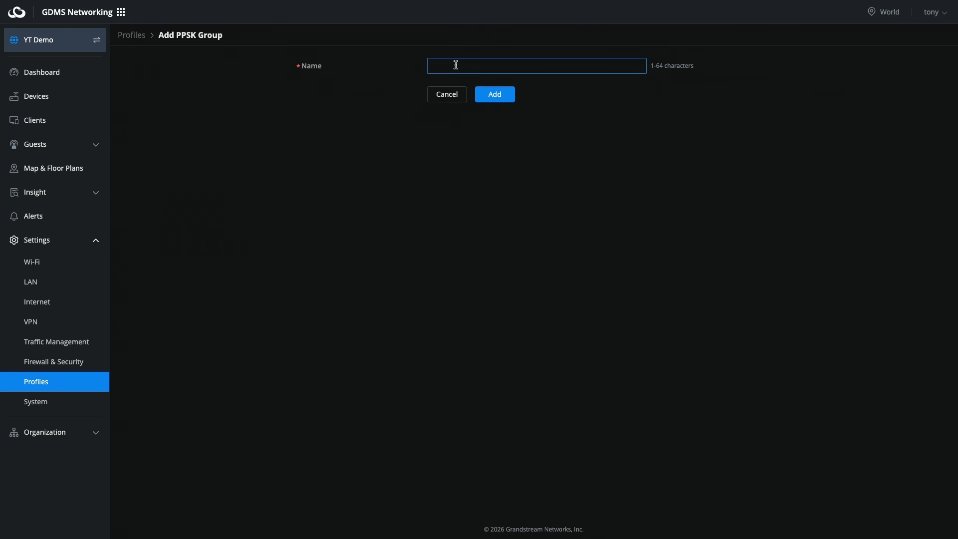
{"action": "left_click", "coordinate": [495, 94]}
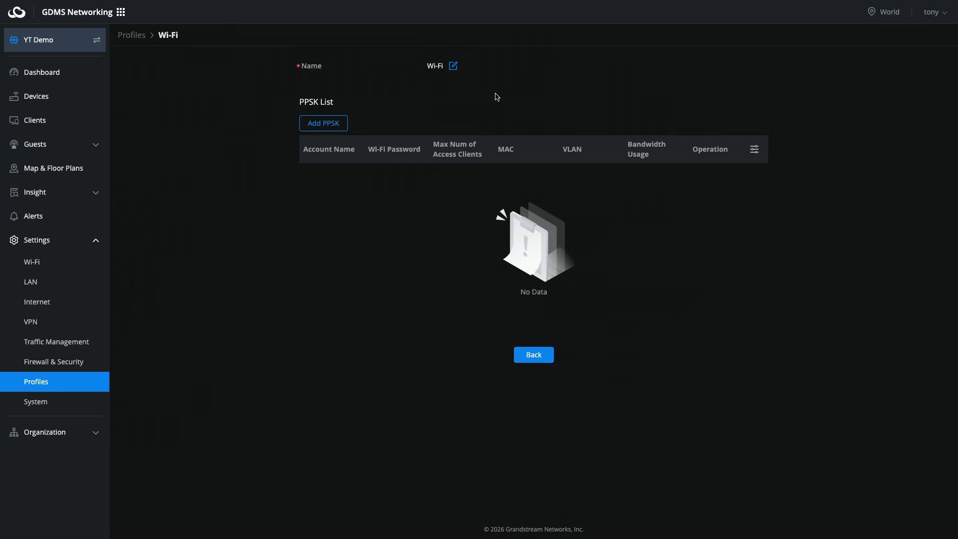
Save a PPSK key with account name Trusted, a Wi-Fi password and a 150-client limit
{"action": "left_click", "coordinate": [319, 126]}
{"action": "left_click", "coordinate": [397, 148]}
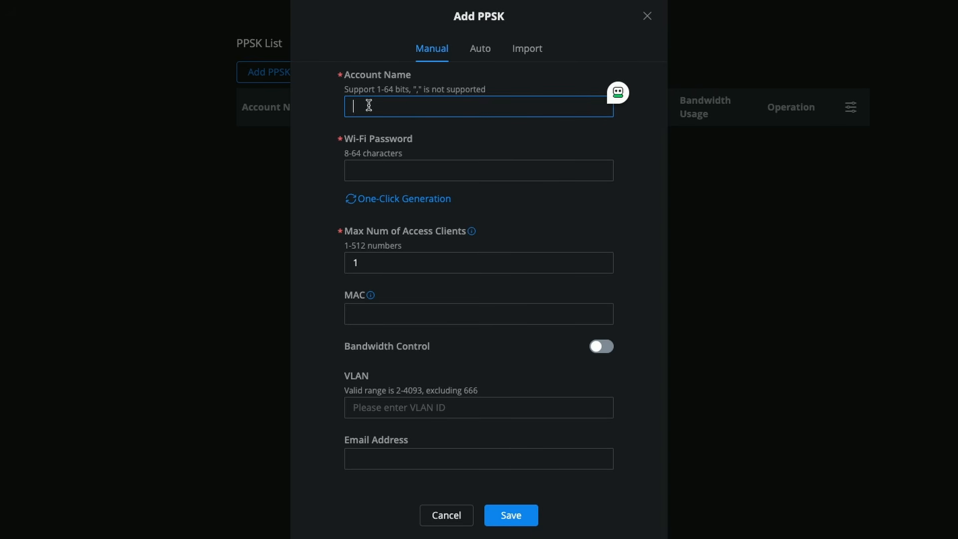
{"action": "type", "text": "Trusted"}
{"action": "left_click", "coordinate": [359, 170]}
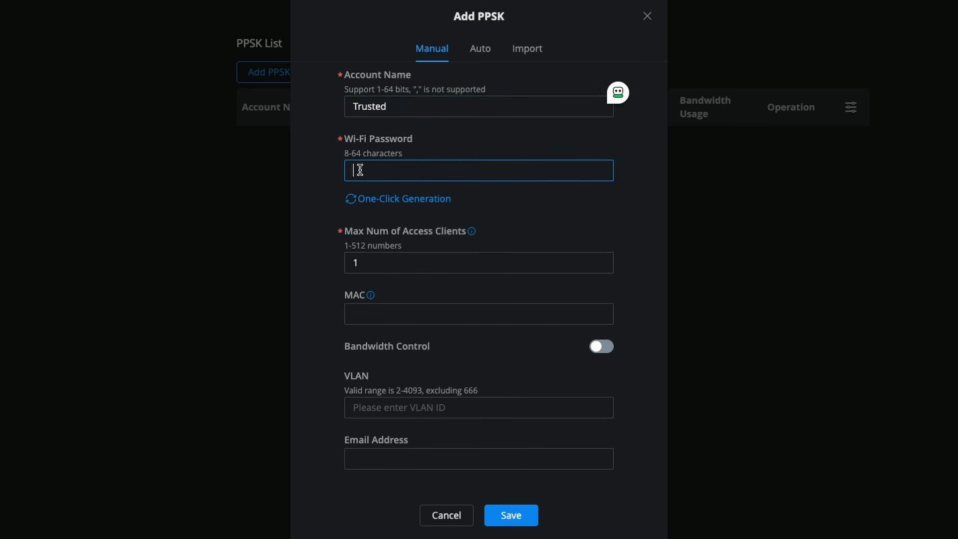
{"action": "type", "text": "123456789"}
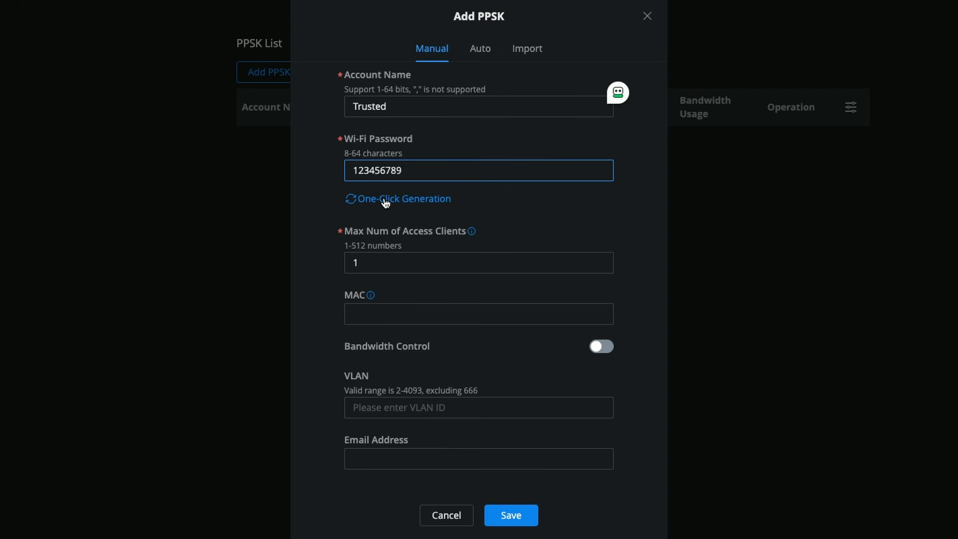
{"action": "left_click", "coordinate": [399, 267]}
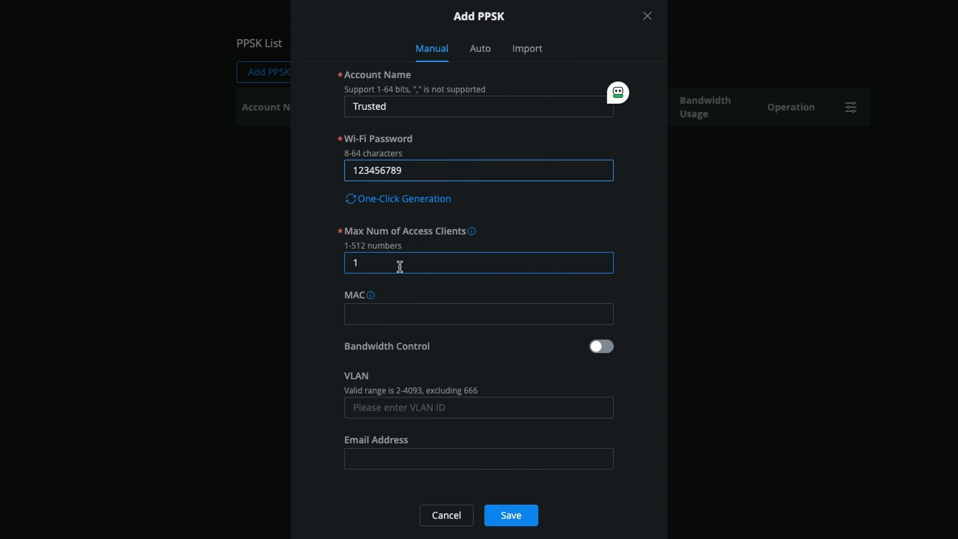
{"action": "left_click_drag", "start_coordinate": [399, 267], "coordinate": [292, 262]}
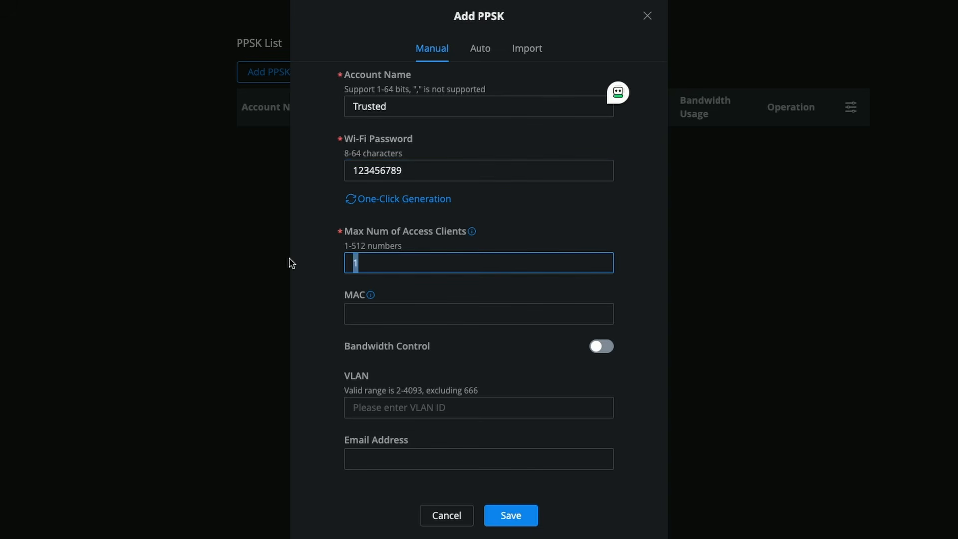
{"action": "type", "text": "150"}
{"action": "mouse_move", "coordinate": [370, 295]}
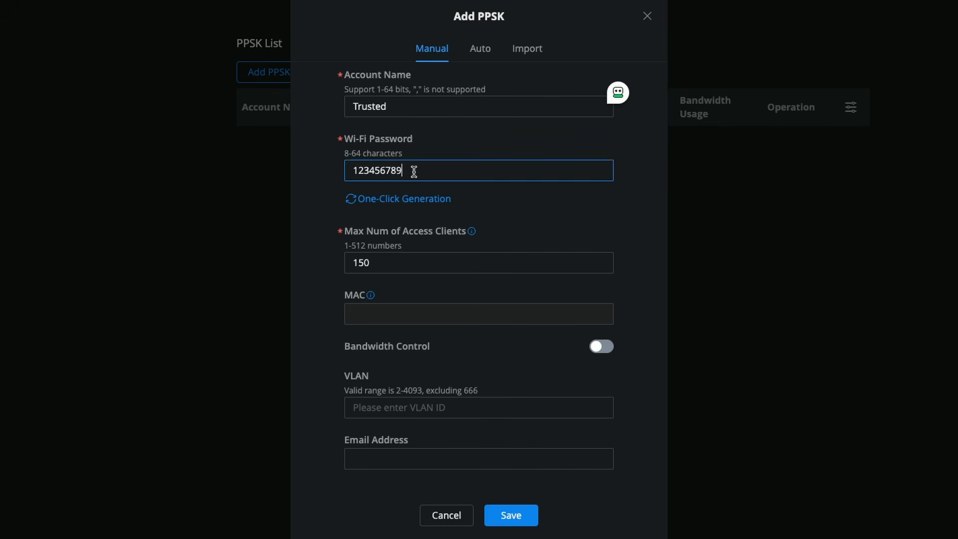
{"action": "left_click_drag", "start_coordinate": [413, 171], "coordinate": [309, 170]}
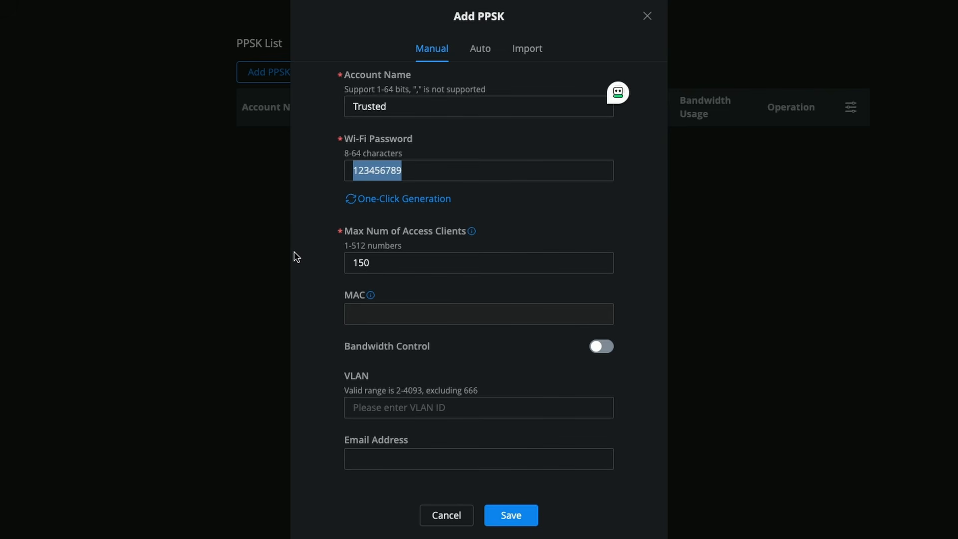
{"action": "left_click", "coordinate": [377, 460]}
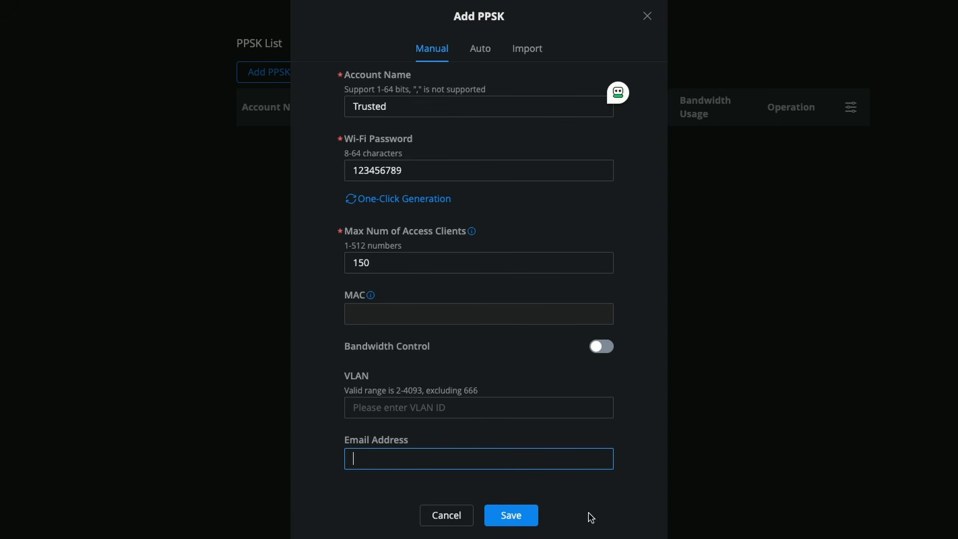
{"action": "left_click", "coordinate": [511, 518]}
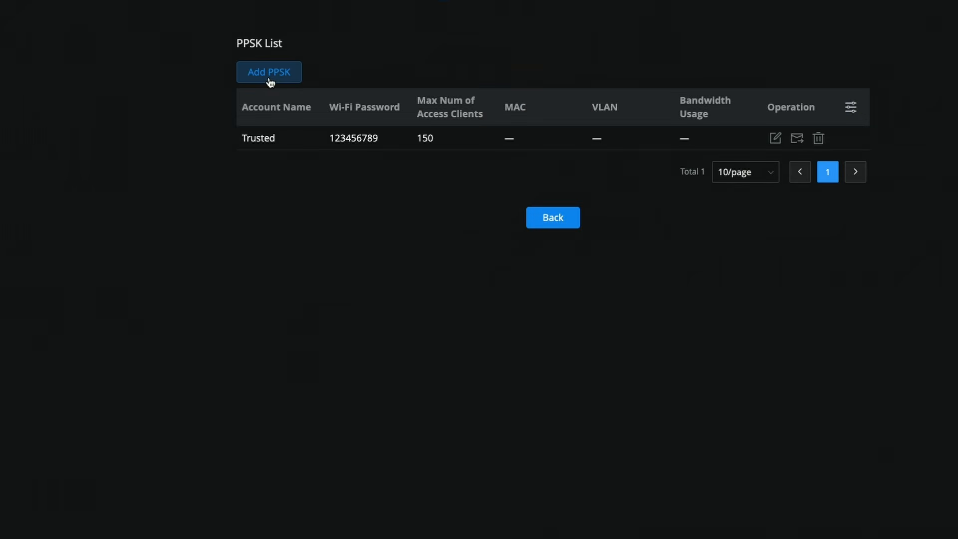
Add a second PPSK key named Guest with its password and a 50-client limit
{"action": "left_click", "coordinate": [269, 79]}
{"action": "left_click", "coordinate": [375, 106]}
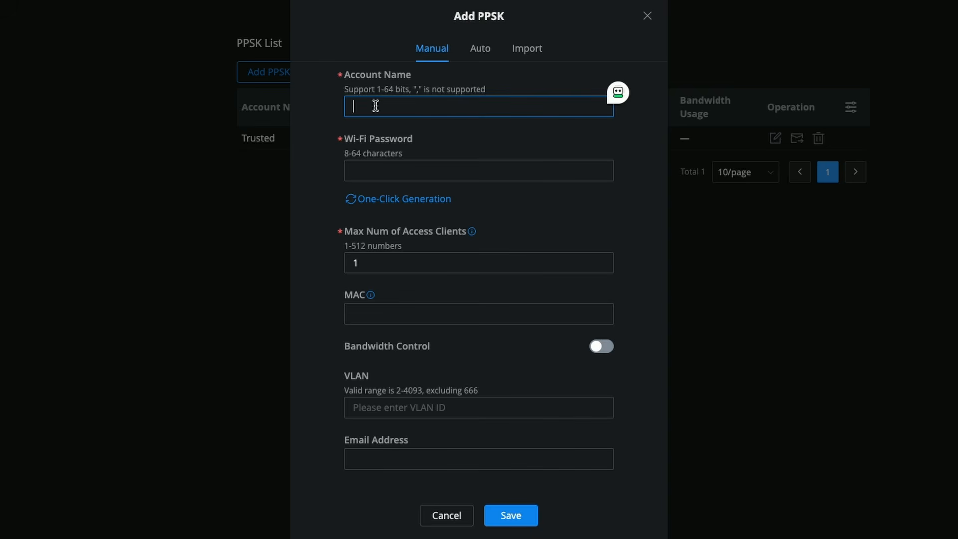
{"action": "type", "text": "Guest"}
{"action": "left_click", "coordinate": [397, 171]}
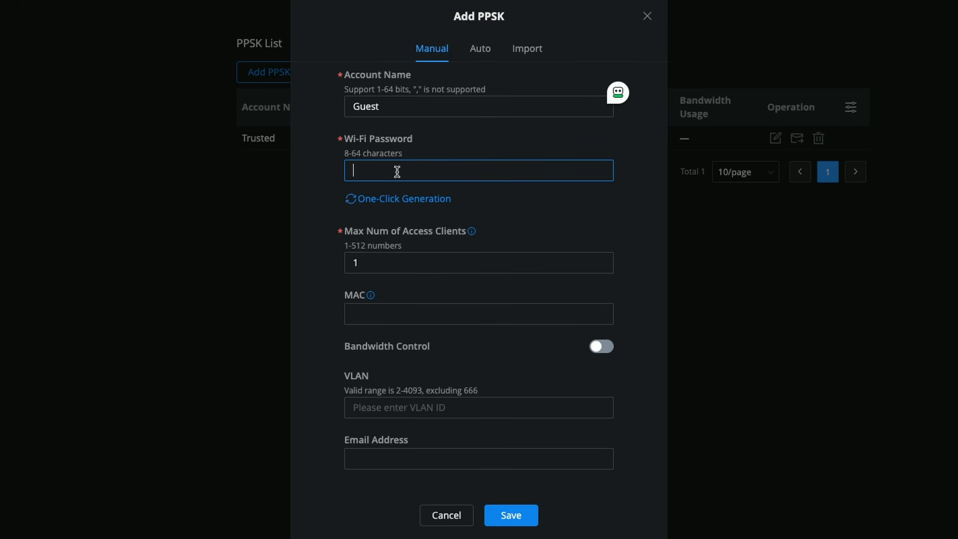
{"action": "type", "text": "111111111"}
{"action": "left_click", "coordinate": [391, 257]}
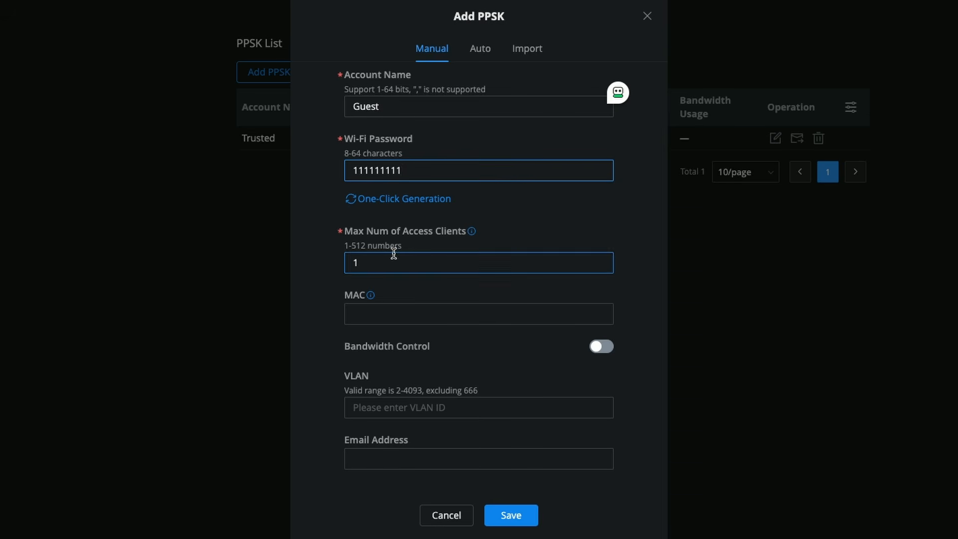
{"action": "key", "text": "BackSpace"}
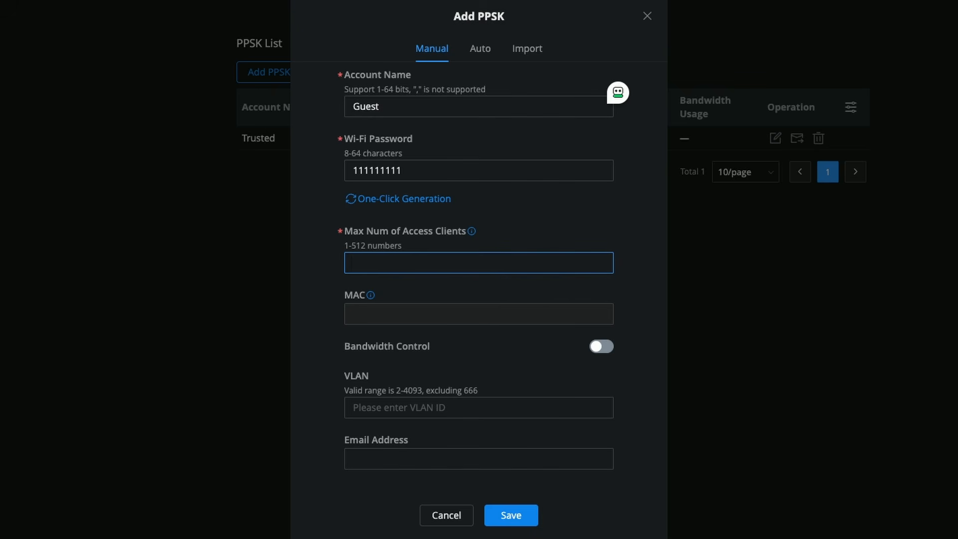
{"action": "type", "text": "50"}
Limit the Guest key to 5000/10000 Kbps upload/download on VLAN 20 (Guest), then save
{"action": "left_click", "coordinate": [606, 348]}
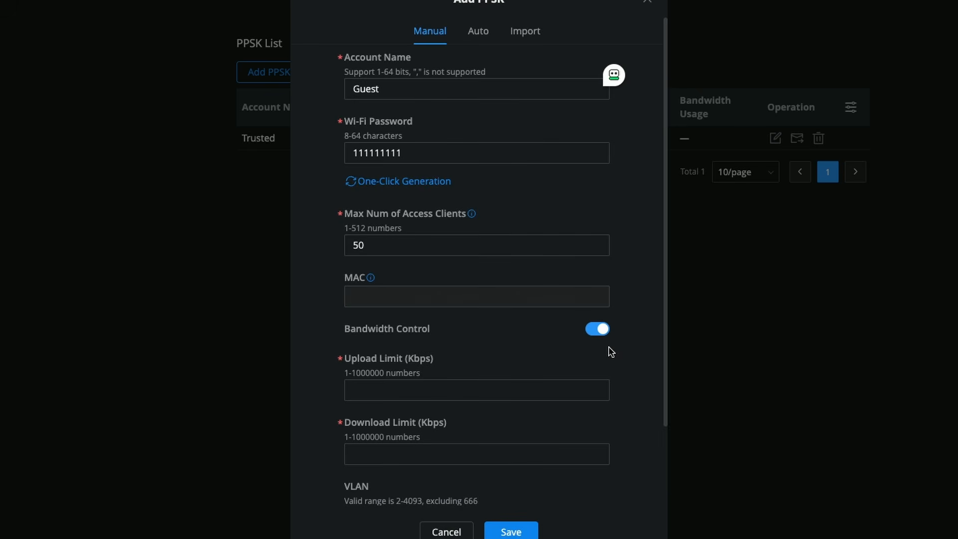
{"action": "left_click", "coordinate": [446, 387]}
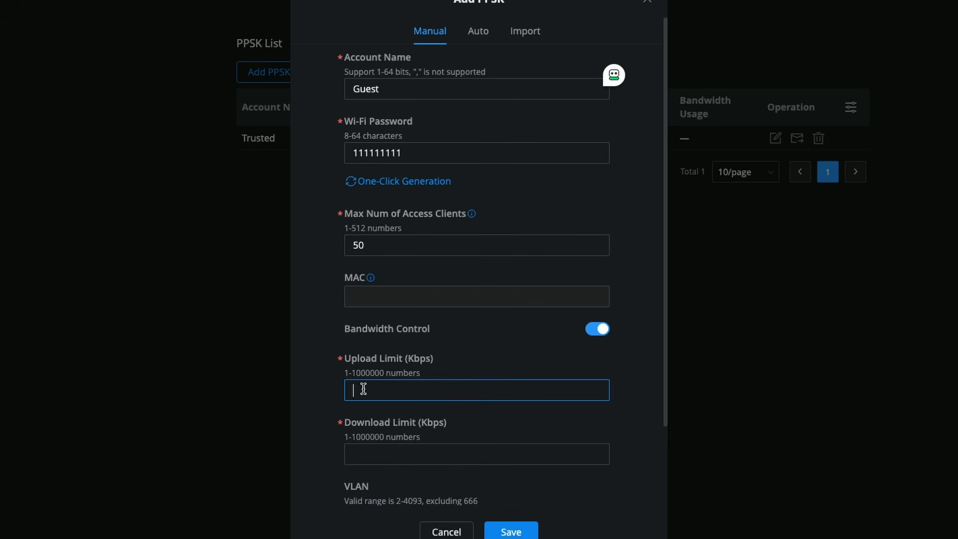
{"action": "type", "text": "5000"}
{"action": "left_click", "coordinate": [363, 458]}
{"action": "type", "text": "10000"}
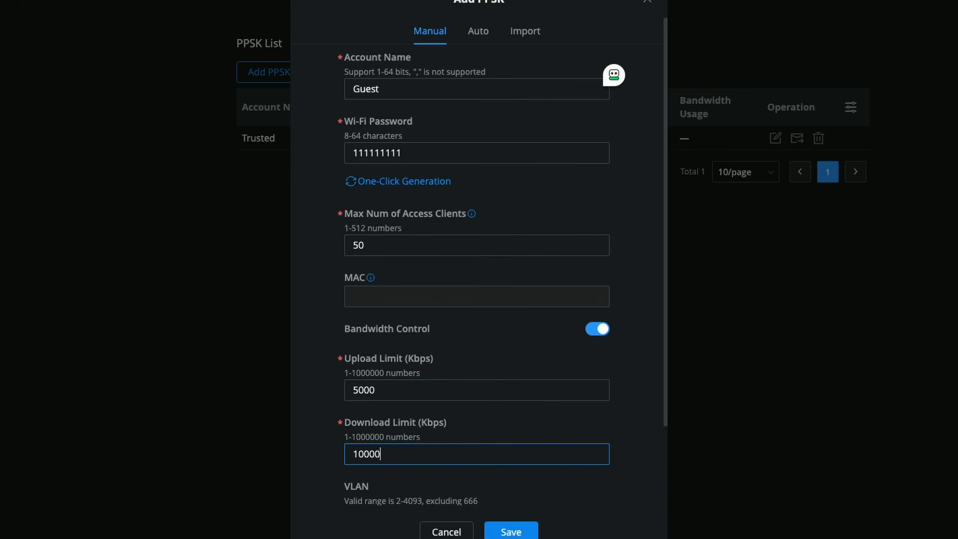
{"action": "scroll", "coordinate": [437, 438], "scroll_direction": "down", "scroll_amount": 2}
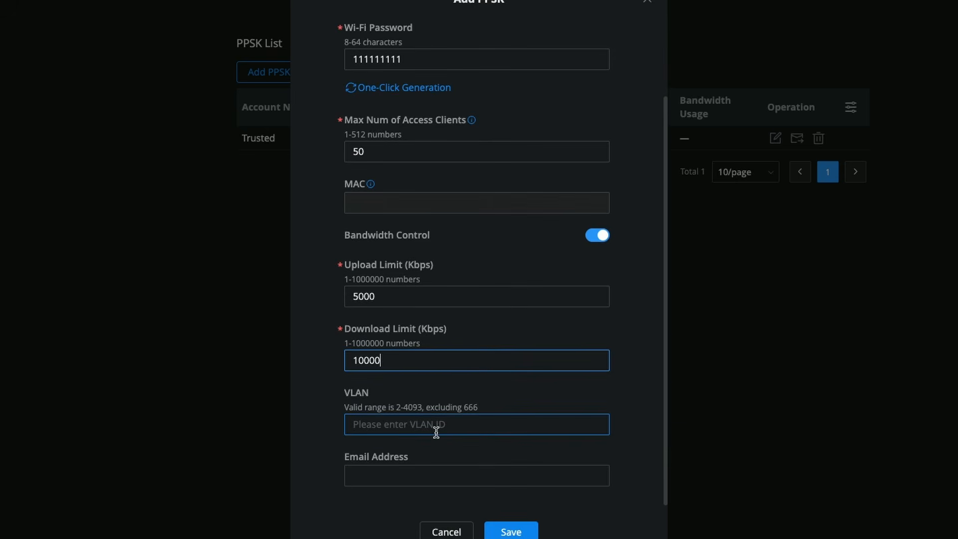
{"action": "left_click", "coordinate": [373, 428]}
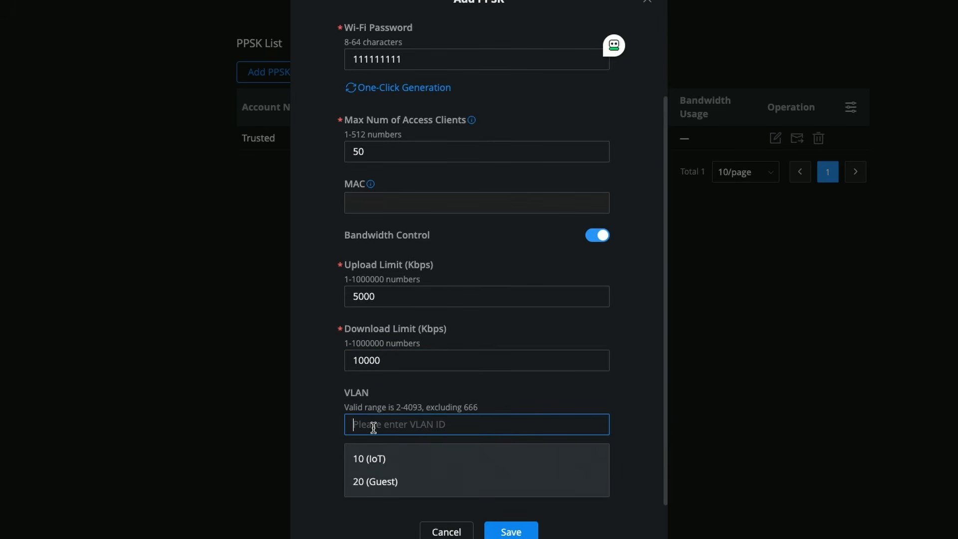
{"action": "left_click", "coordinate": [374, 481]}
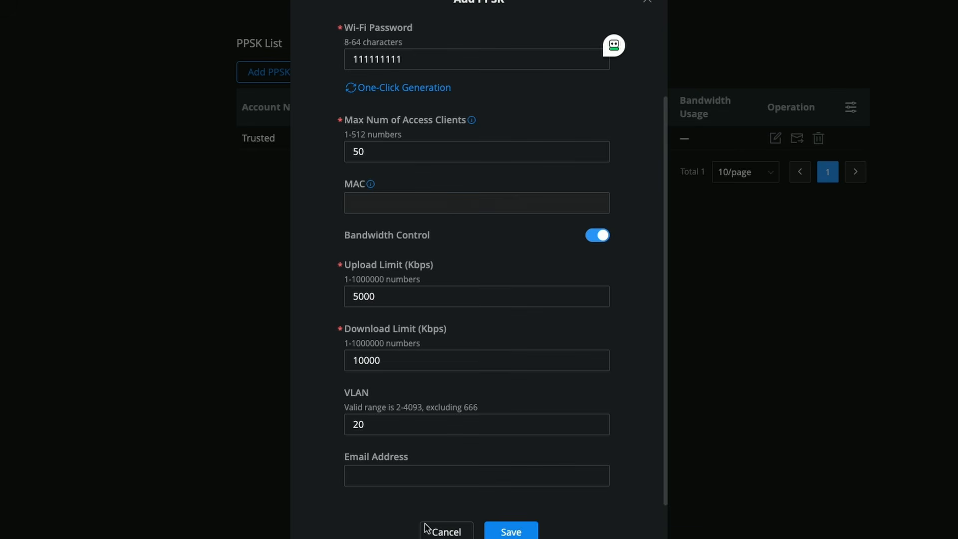
{"action": "left_click", "coordinate": [512, 532]}
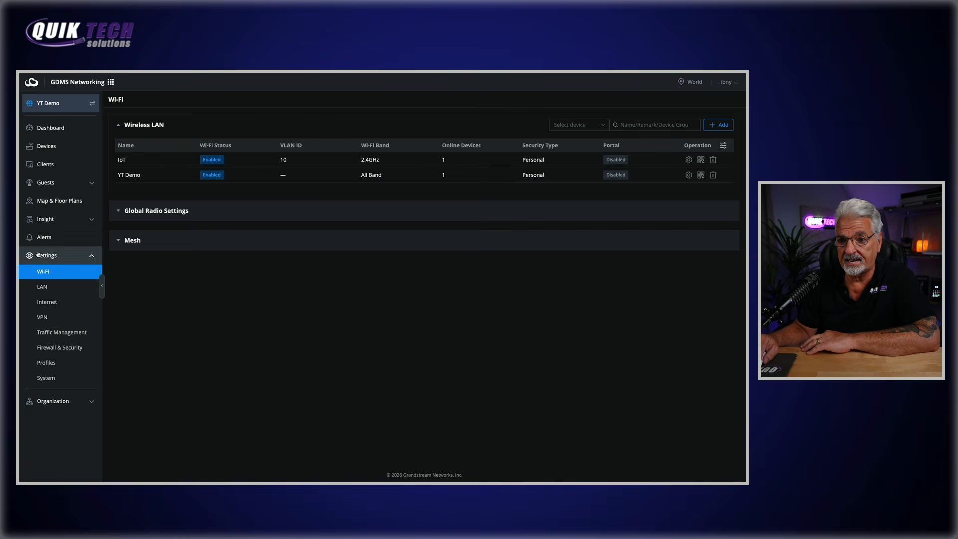
Open Settings > Wi-Fi to view the IoT and YT Demo wireless networks
{"action": "left_click", "coordinate": [45, 274]}
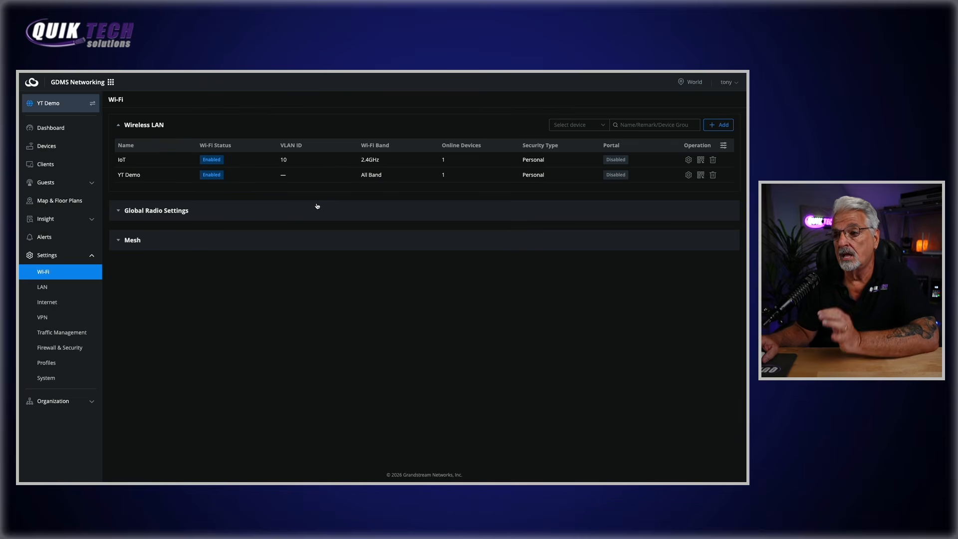
Add a new wireless network, switch it on, and name it PPSK Demo
{"action": "left_click", "coordinate": [717, 125]}
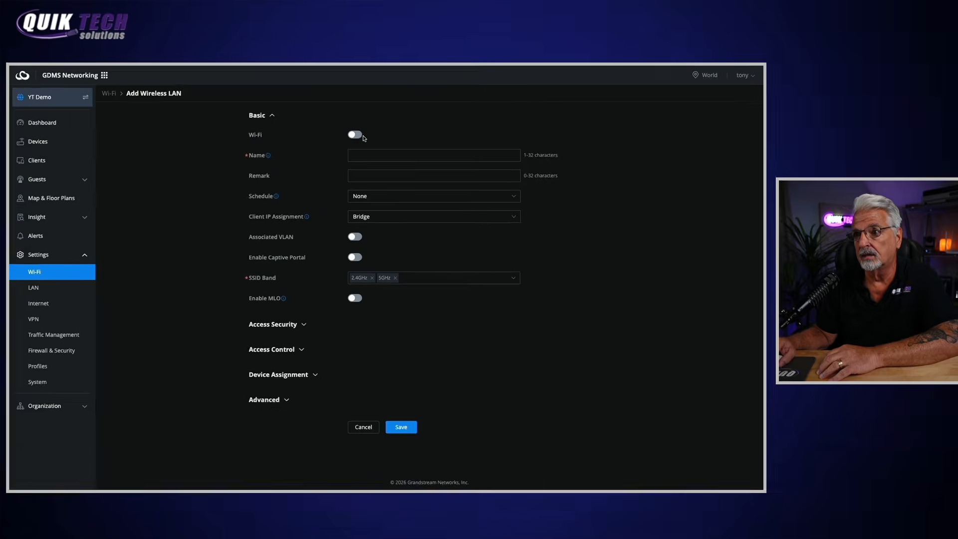
{"action": "left_click", "coordinate": [357, 140]}
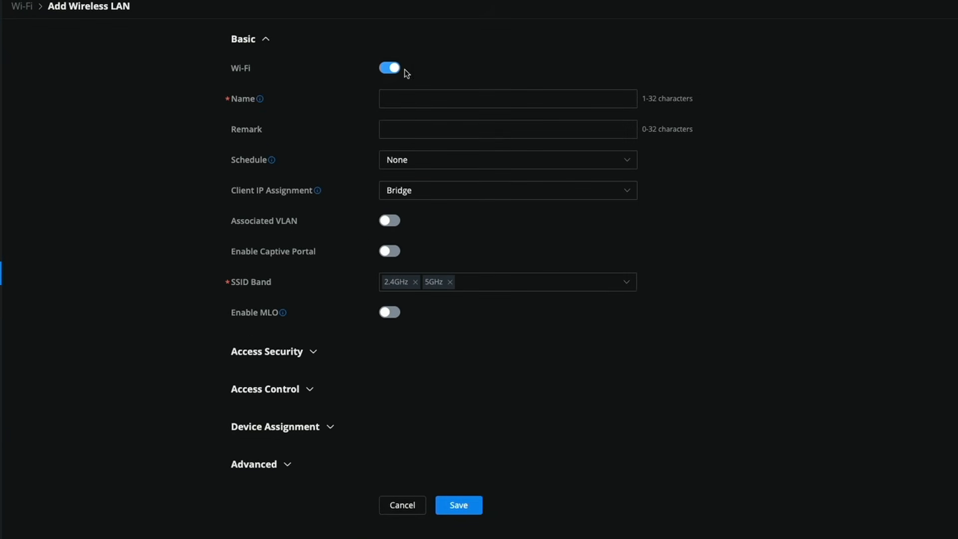
{"action": "left_click", "coordinate": [395, 101]}
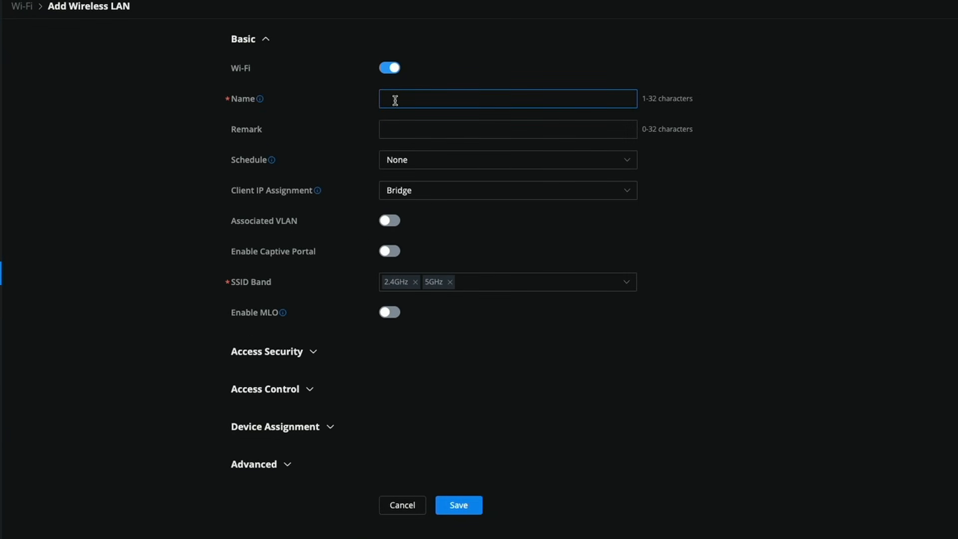
{"action": "type", "text": "PPSK Demo"}
Set PPSK Demo security to PPSK without RADIUS with the Wi-Fi PPSK group
{"action": "left_click", "coordinate": [312, 353]}
{"action": "scroll", "coordinate": [699, 321], "scroll_direction": "down", "scroll_amount": 3}
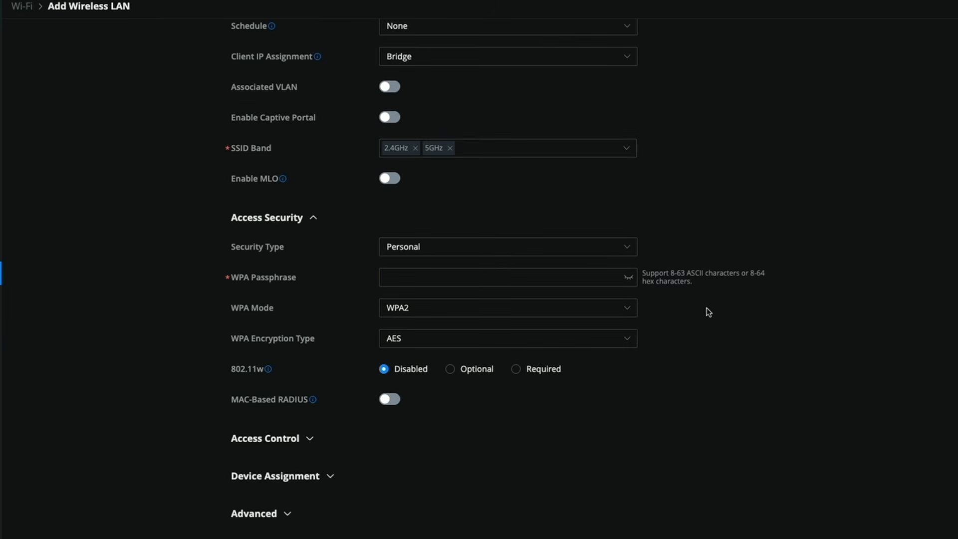
{"action": "left_click", "coordinate": [633, 250]}
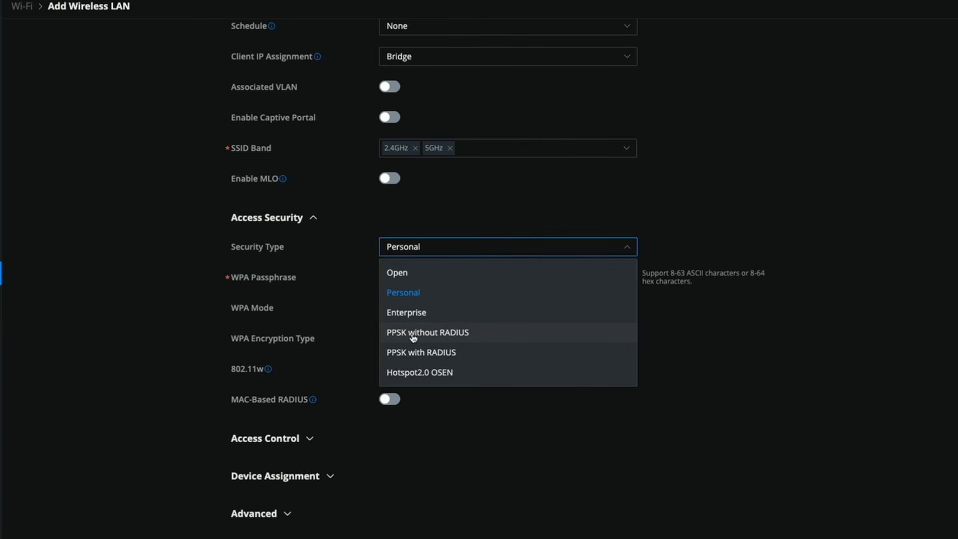
{"action": "left_click", "coordinate": [441, 333]}
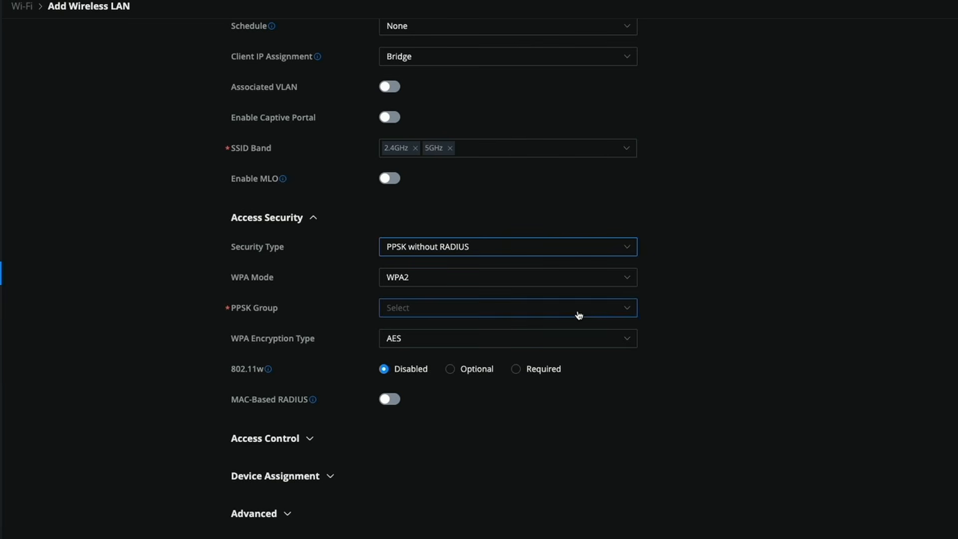
{"action": "left_click", "coordinate": [626, 311]}
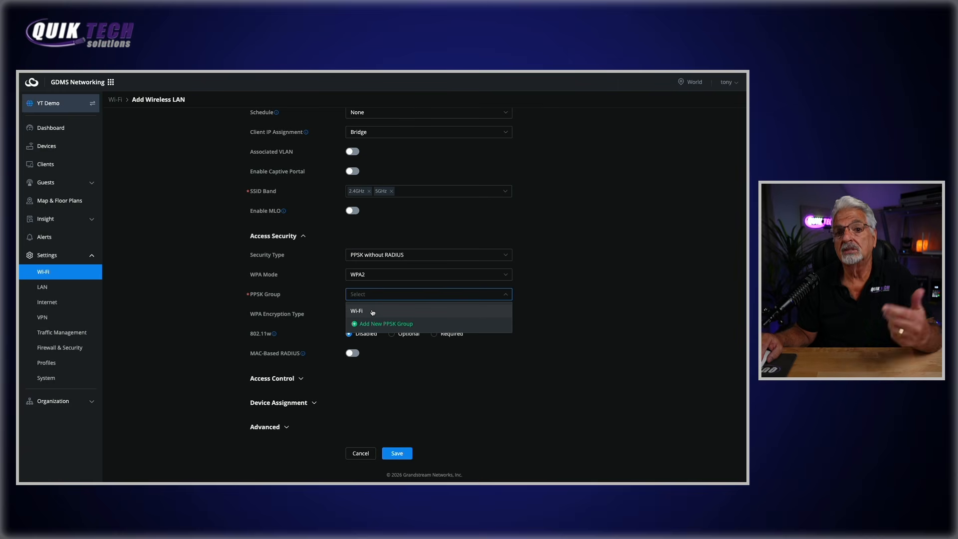
{"action": "left_click", "coordinate": [372, 311]}
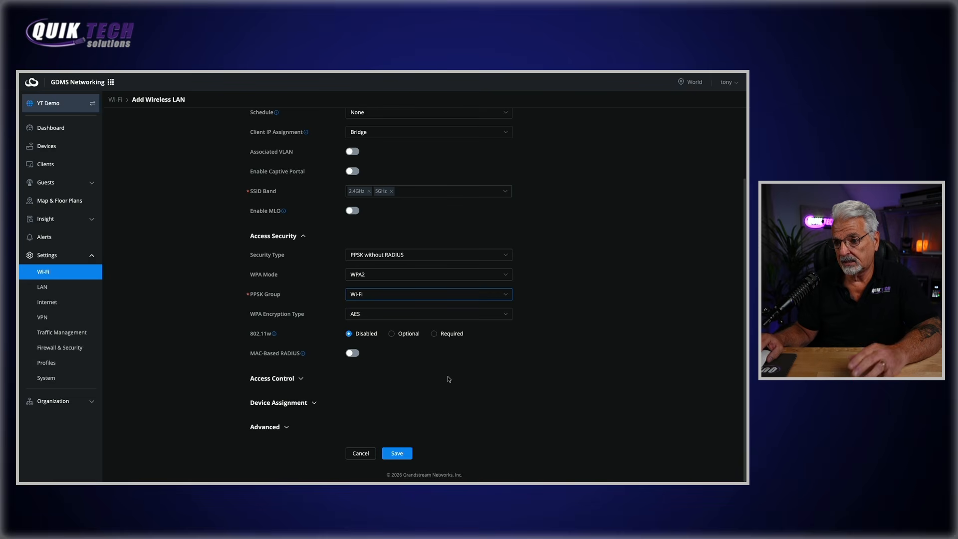
{"action": "left_click", "coordinate": [314, 403]}
Keep GWN7665 assigned and save the PPSK Demo wireless network
{"action": "scroll", "coordinate": [299, 439], "scroll_direction": "down", "scroll_amount": 2}
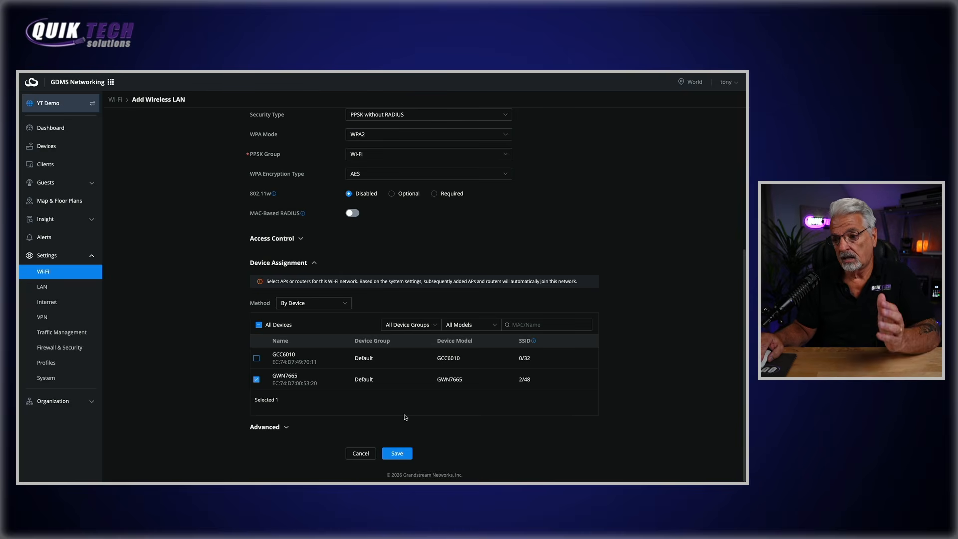
{"action": "left_click", "coordinate": [397, 454]}
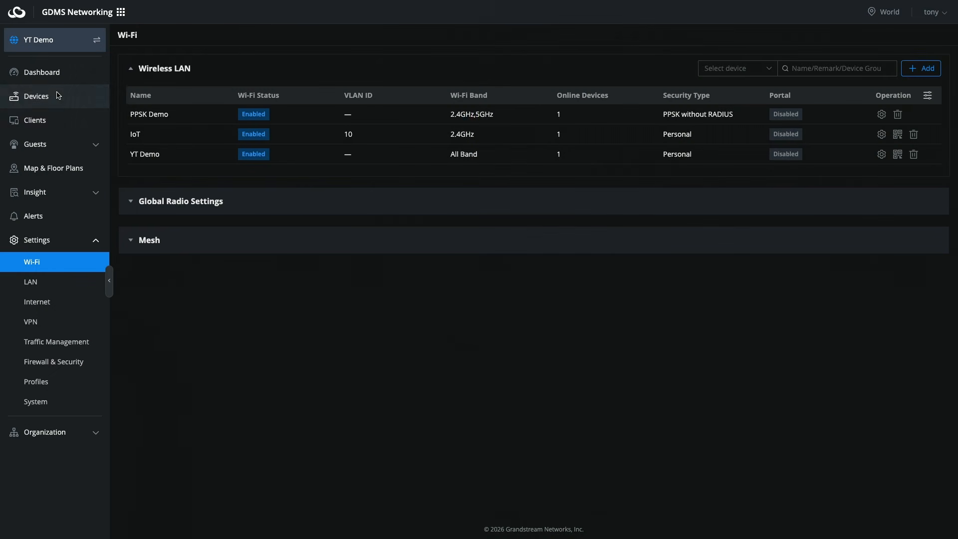
Check Guest on VLAN 20 in the LAN list, then view GWN7811P's port information
{"action": "left_click", "coordinate": [54, 288]}
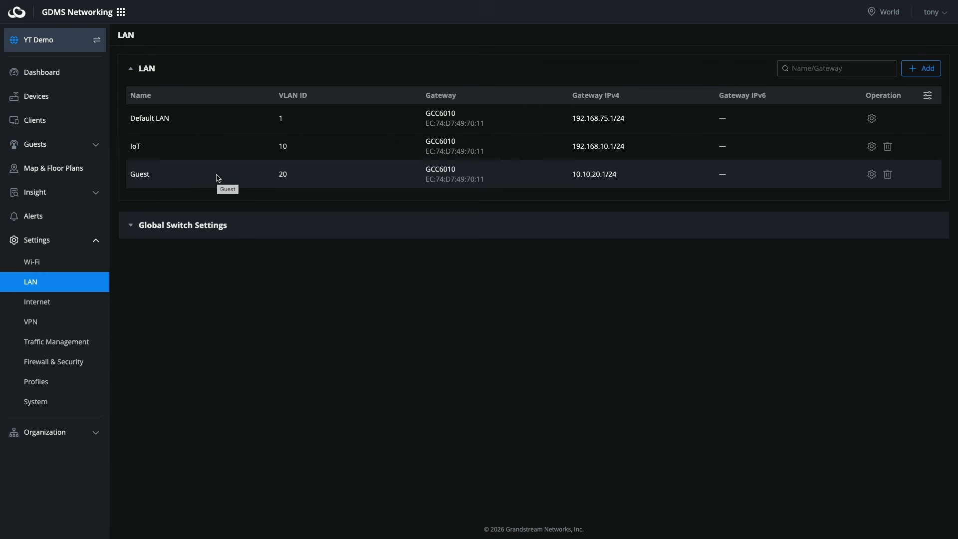
{"action": "left_click", "coordinate": [52, 104]}
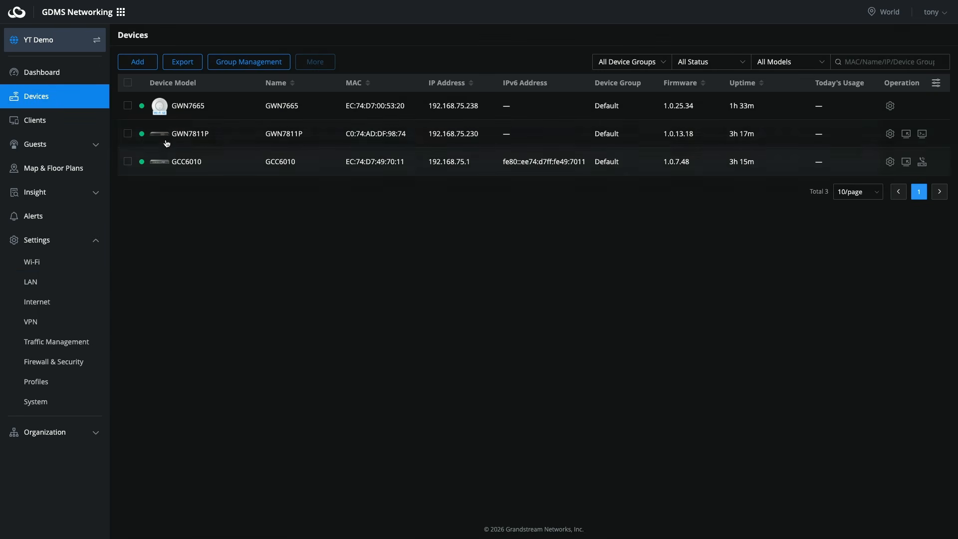
{"action": "left_click", "coordinate": [194, 140]}
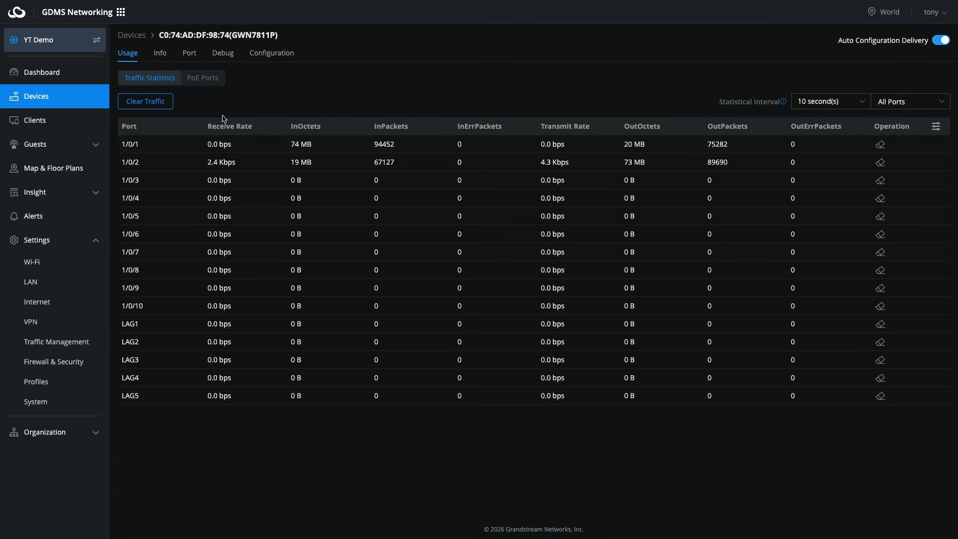
{"action": "left_click", "coordinate": [184, 53]}
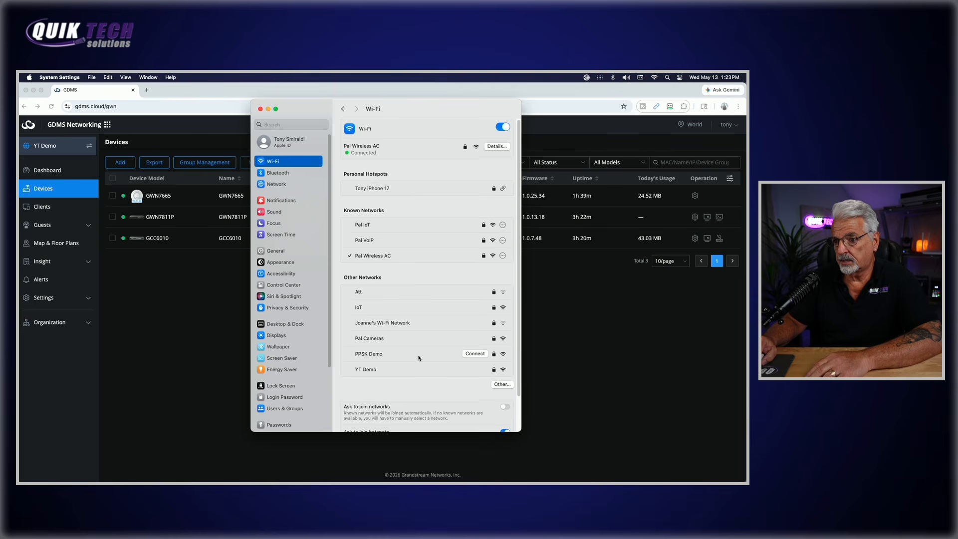
Join the PPSK Demo Wi-Fi network using the Guest PPSK key
{"action": "left_click", "coordinate": [475, 354]}
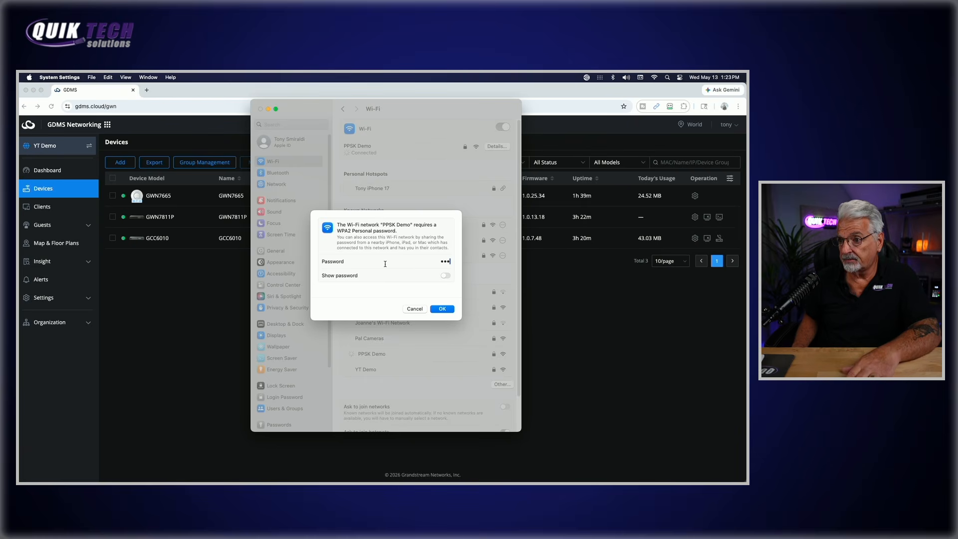
{"action": "type", "text": "•"}
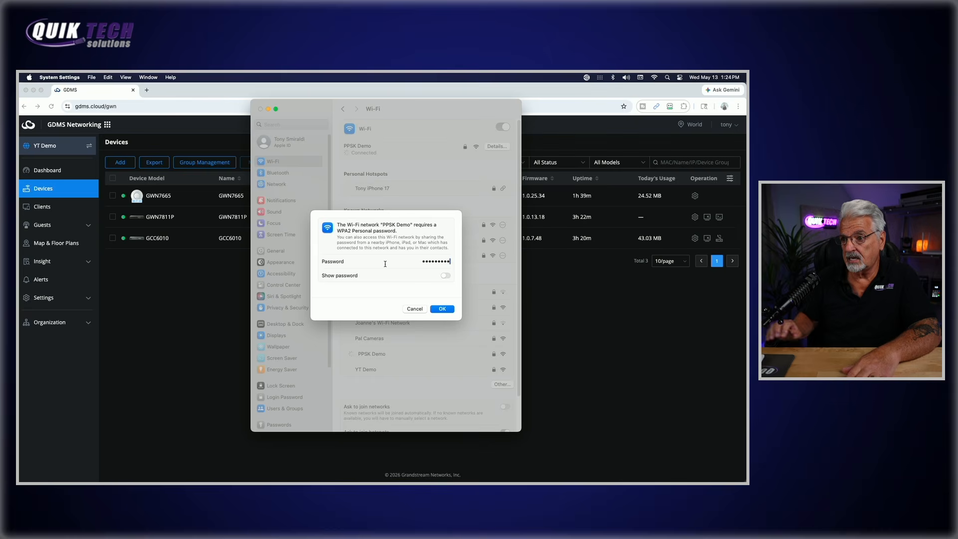
{"action": "left_click", "coordinate": [443, 310]}
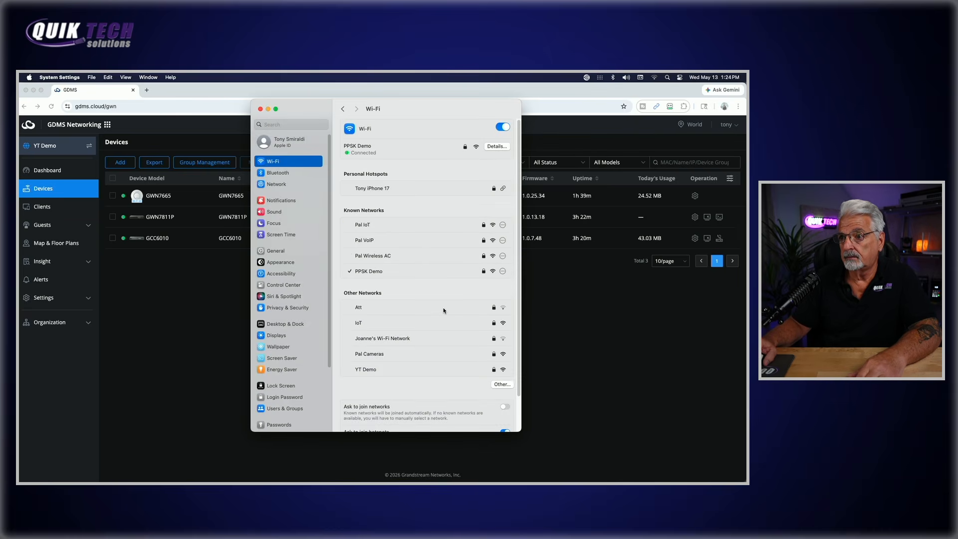
Confirm the Mac got IP 10.10.20.80 via router 10.10.20.1, then return to the browser
{"action": "left_click", "coordinate": [499, 147]}
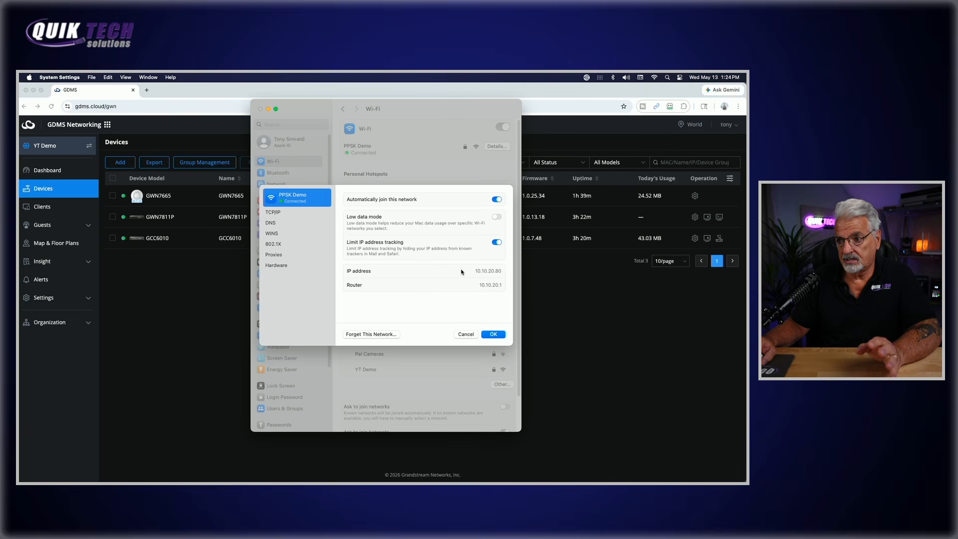
{"action": "left_click", "coordinate": [464, 334]}
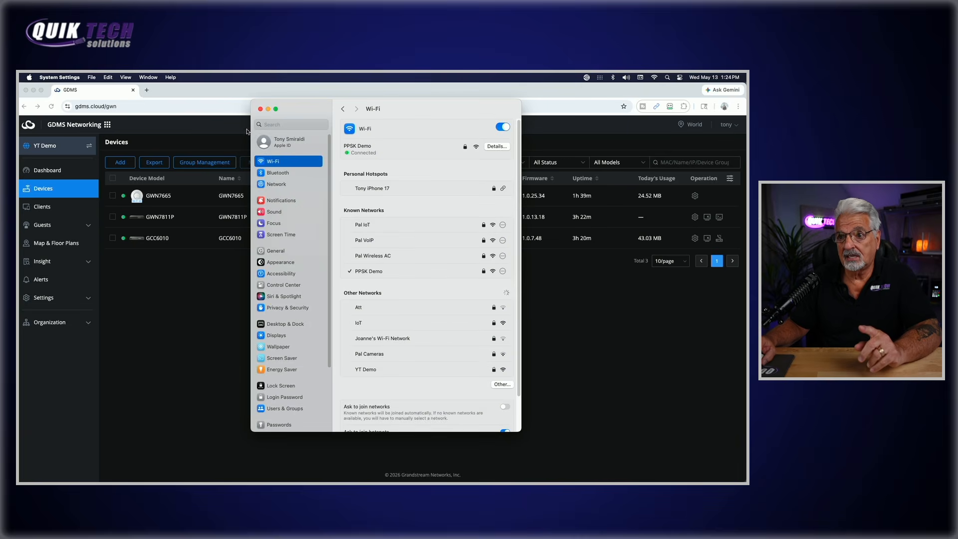
{"action": "left_click", "coordinate": [199, 92]}
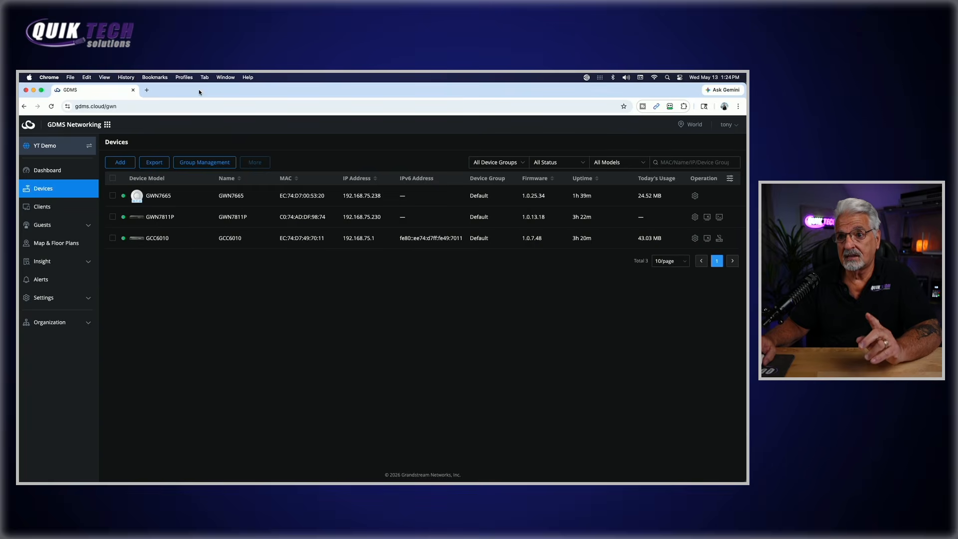
Run a speedtest.net test in a new tab, allowing location this time only; download reaches 9.97 Mbps
{"action": "left_click", "coordinate": [146, 89]}
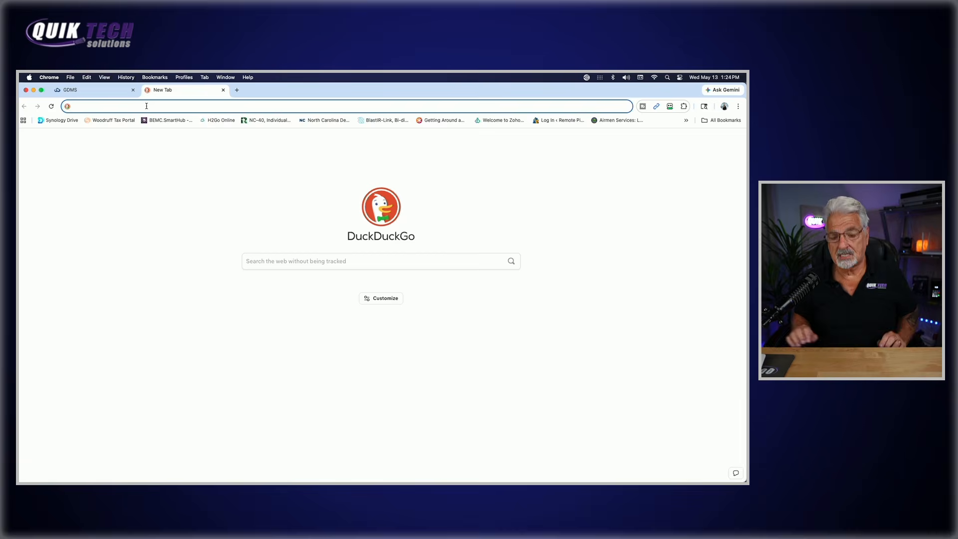
{"action": "type", "text": "speed"}
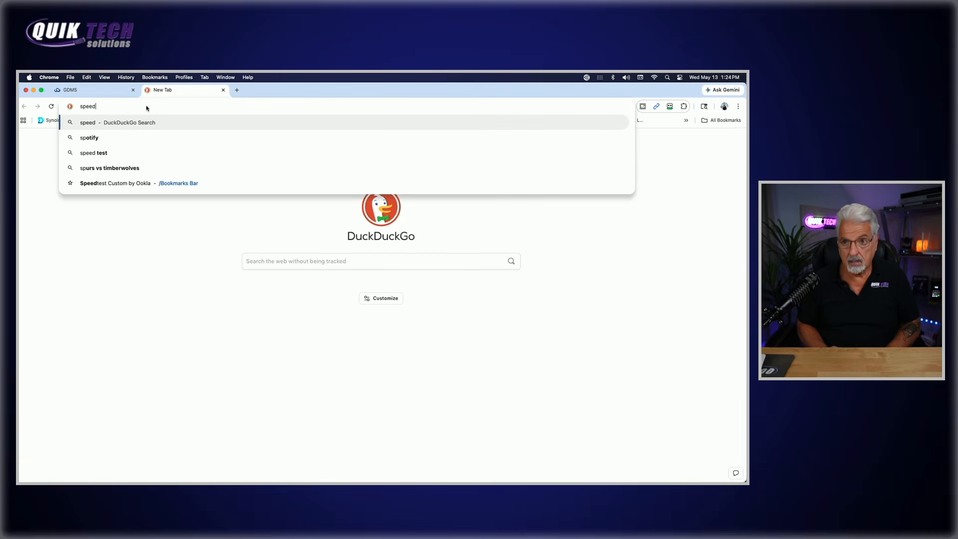
{"action": "type", "text": "test.net"}
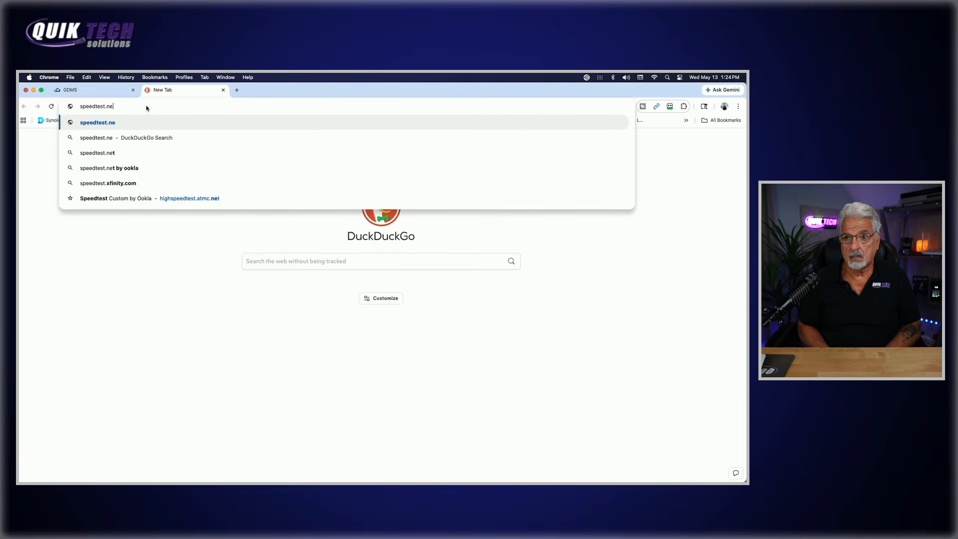
{"action": "key", "text": "Return"}
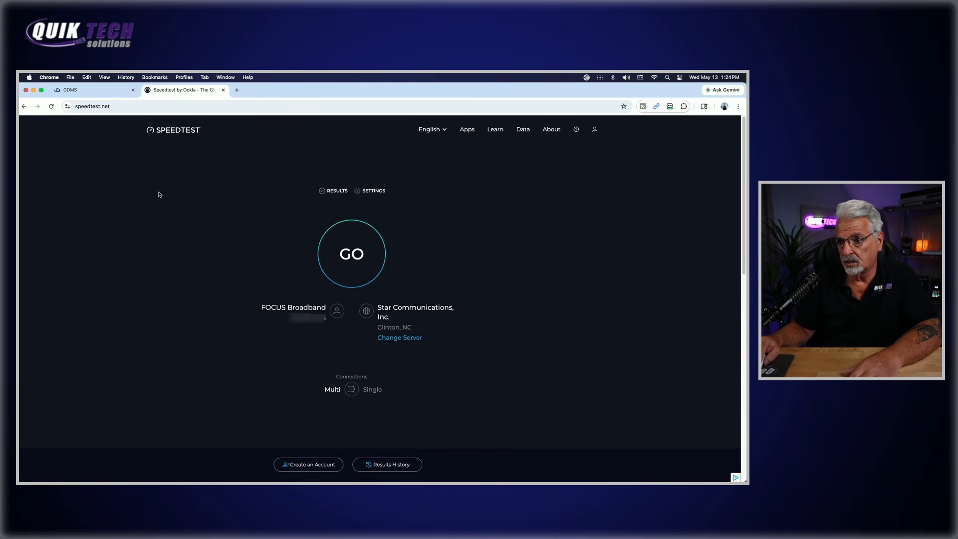
{"action": "left_click", "coordinate": [351, 255]}
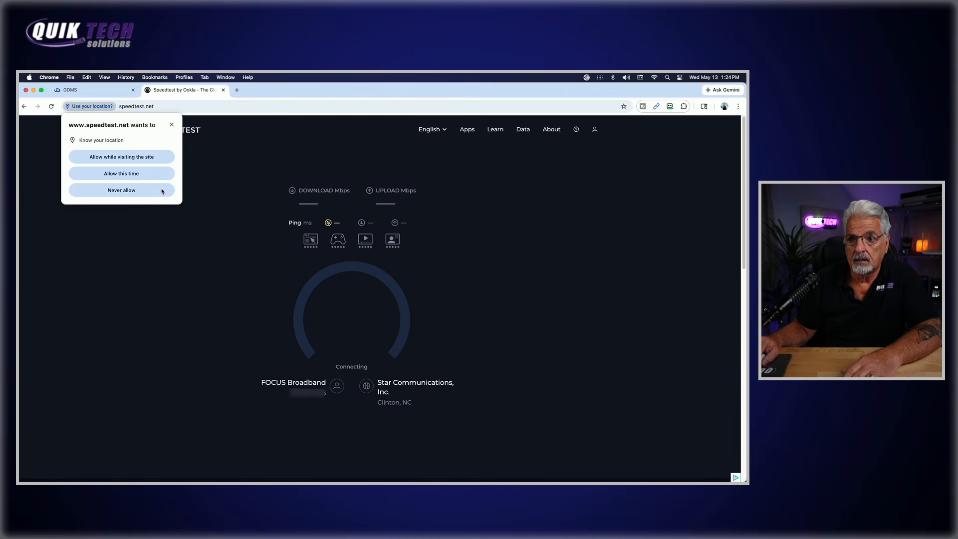
{"action": "left_click", "coordinate": [127, 174]}
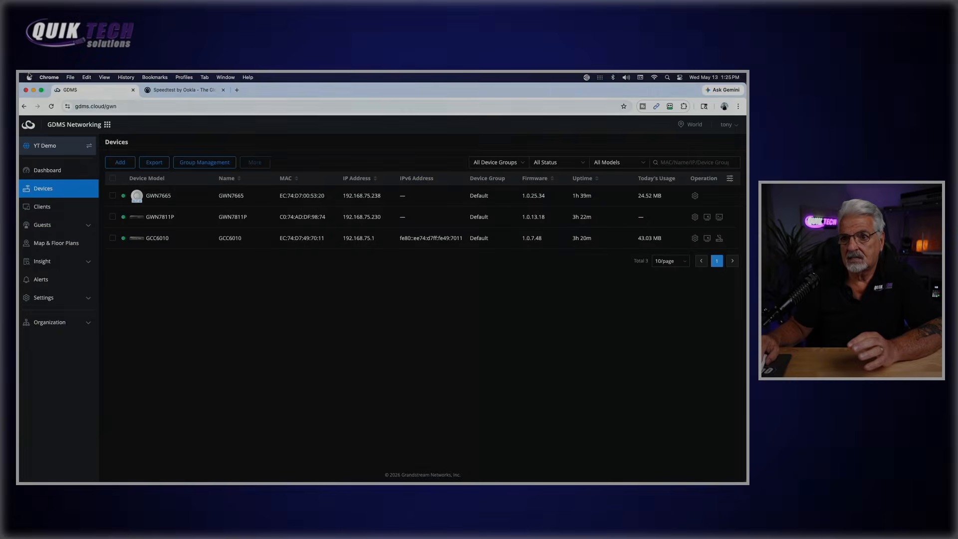
Forget the saved PPSK Demo network in System Settings' Wi-Fi details
{"action": "left_click", "coordinate": [29, 77]}
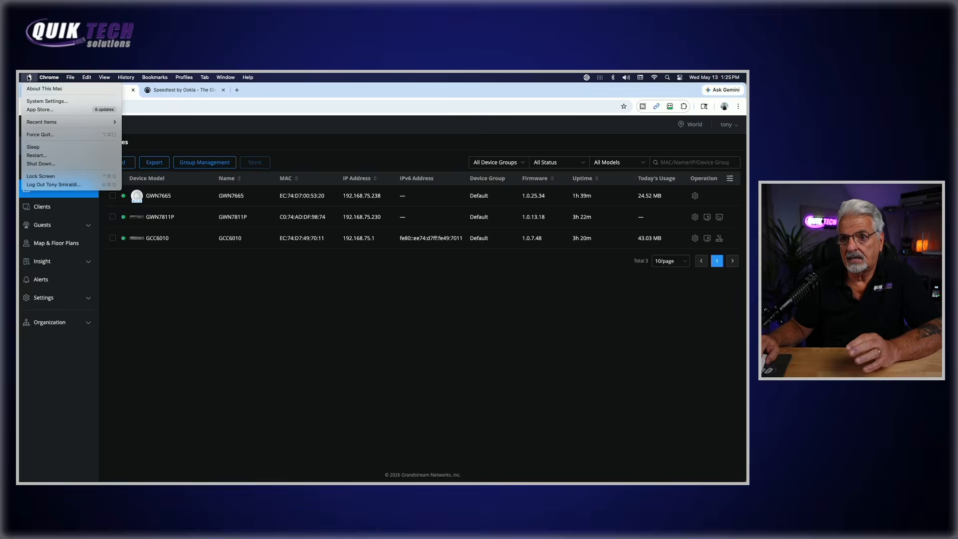
{"action": "left_click", "coordinate": [55, 102]}
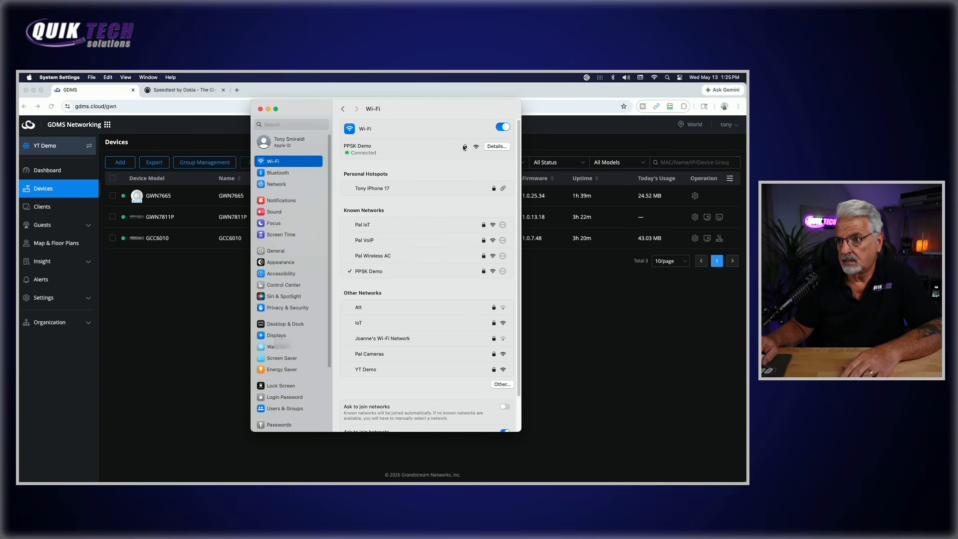
{"action": "left_click", "coordinate": [494, 146]}
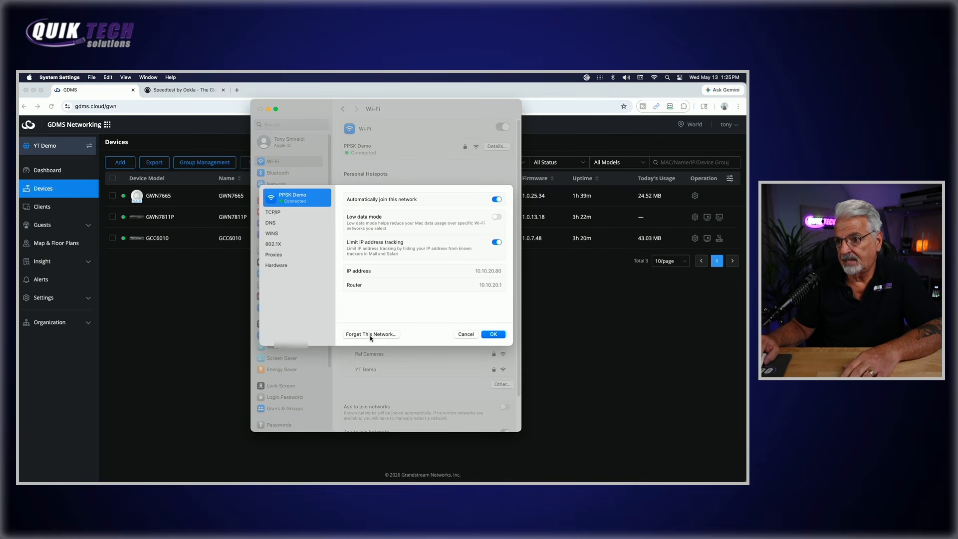
{"action": "left_click", "coordinate": [370, 334]}
{"action": "left_click", "coordinate": [412, 300]}
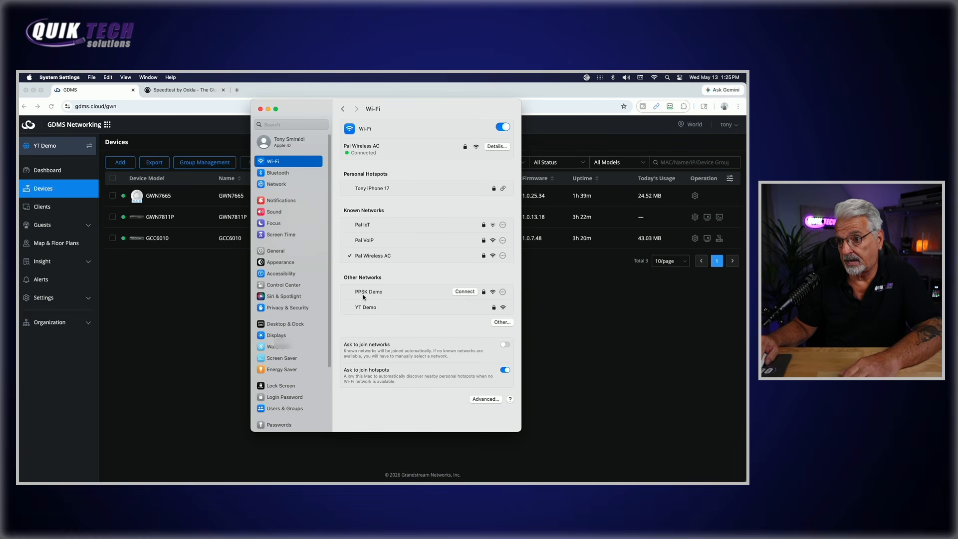
Rejoin PPSK Demo using the other PPSK key
{"action": "left_click", "coordinate": [465, 291]}
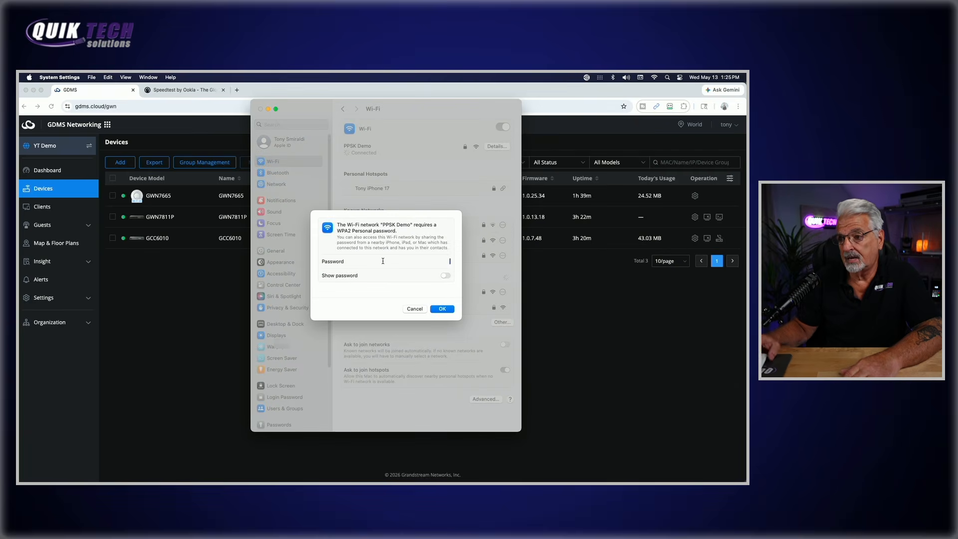
{"action": "type", "text": "••"}
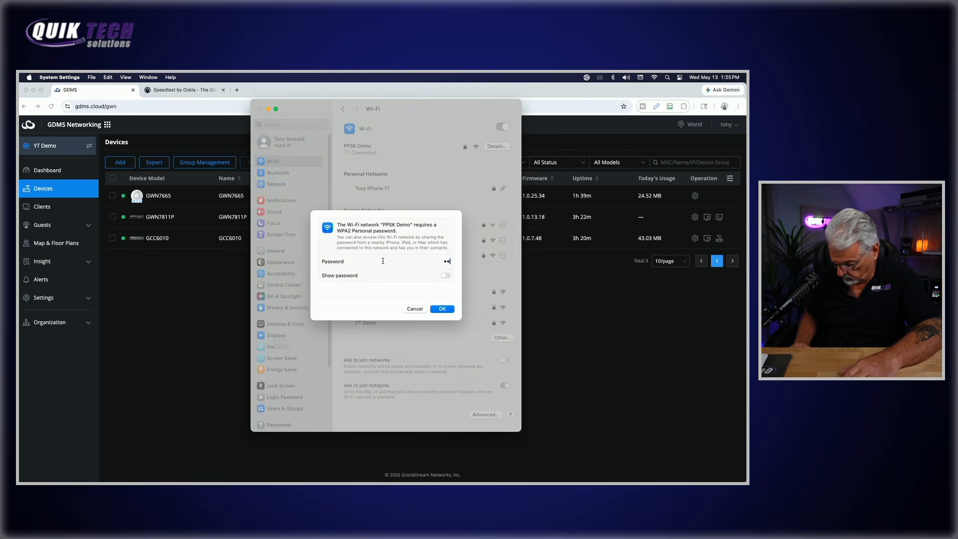
{"action": "type", "text": "•••••"}
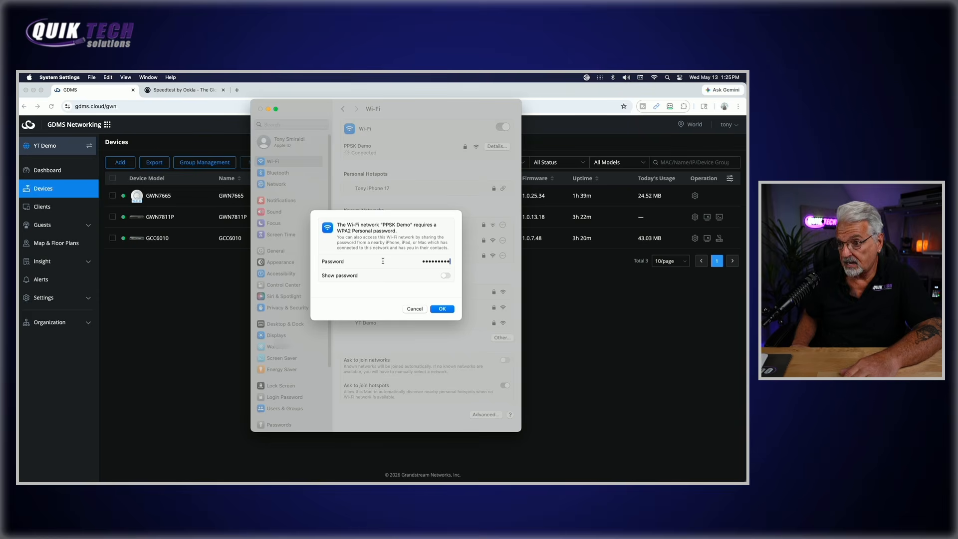
{"action": "left_click", "coordinate": [442, 309]}
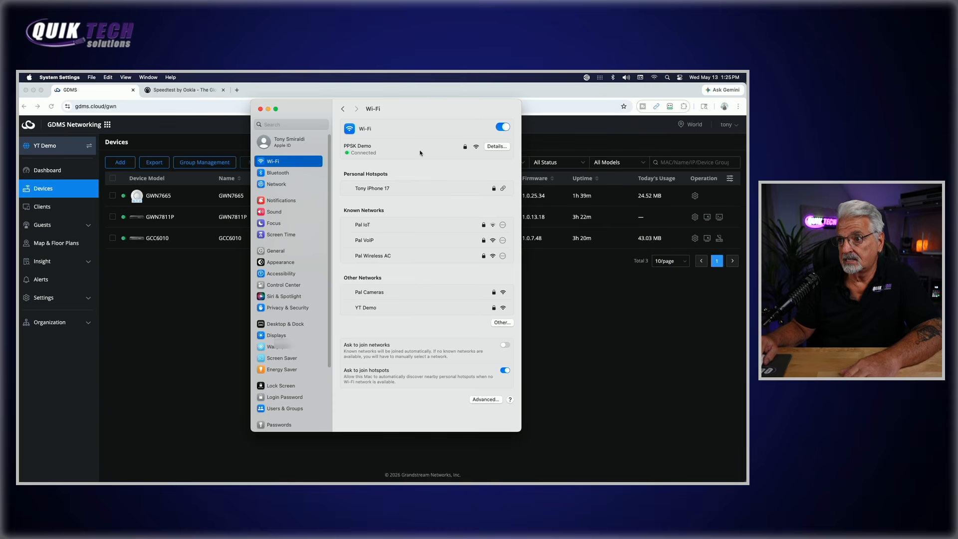
Verify PPSK Demo gives 192.168.75.163 via router 192.168.75.1, then close System Settings
{"action": "left_click", "coordinate": [496, 145]}
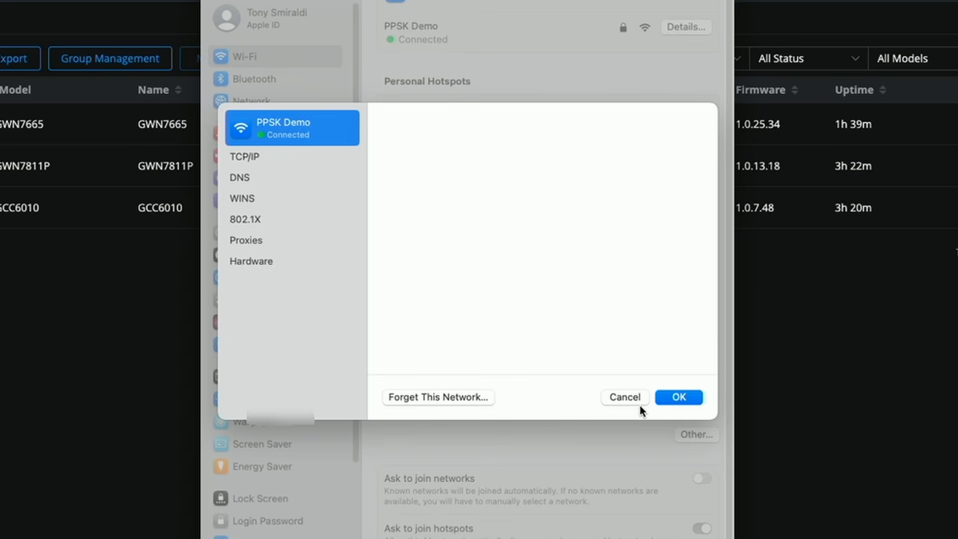
{"action": "left_click", "coordinate": [621, 394]}
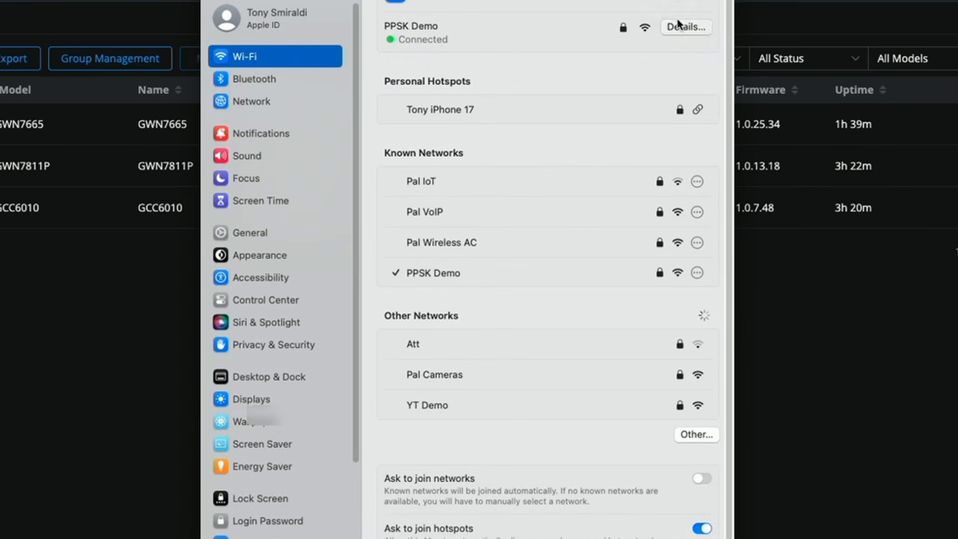
{"action": "left_click", "coordinate": [680, 27]}
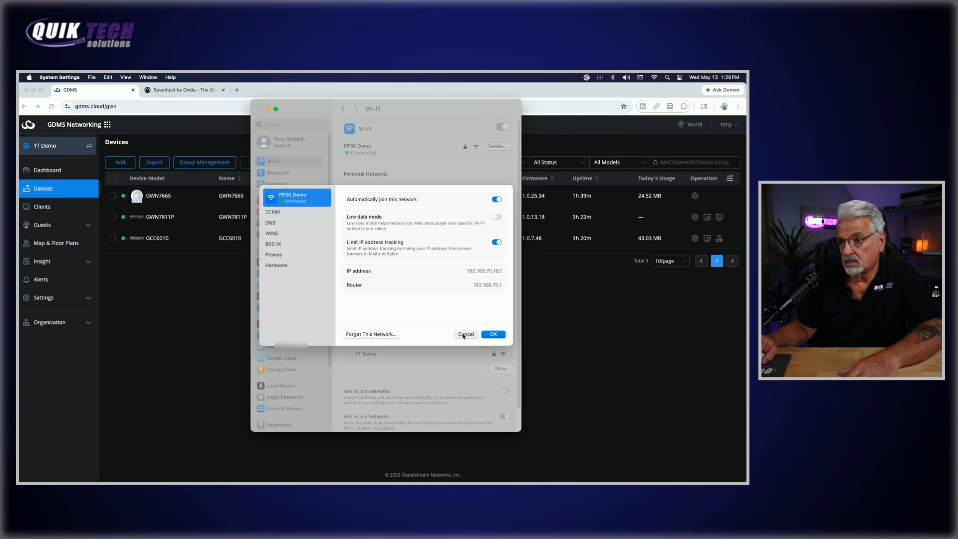
{"action": "left_click", "coordinate": [464, 334]}
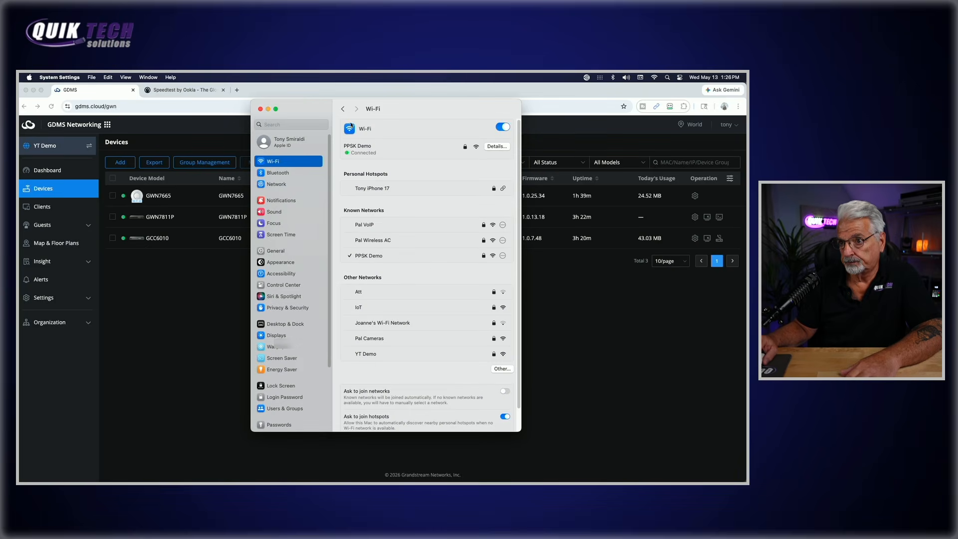
{"action": "left_click", "coordinate": [260, 110]}
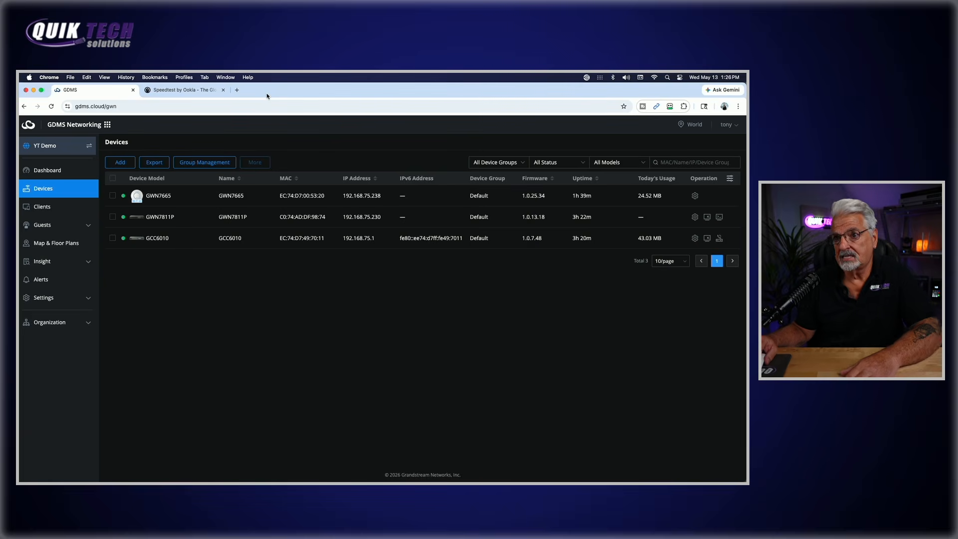